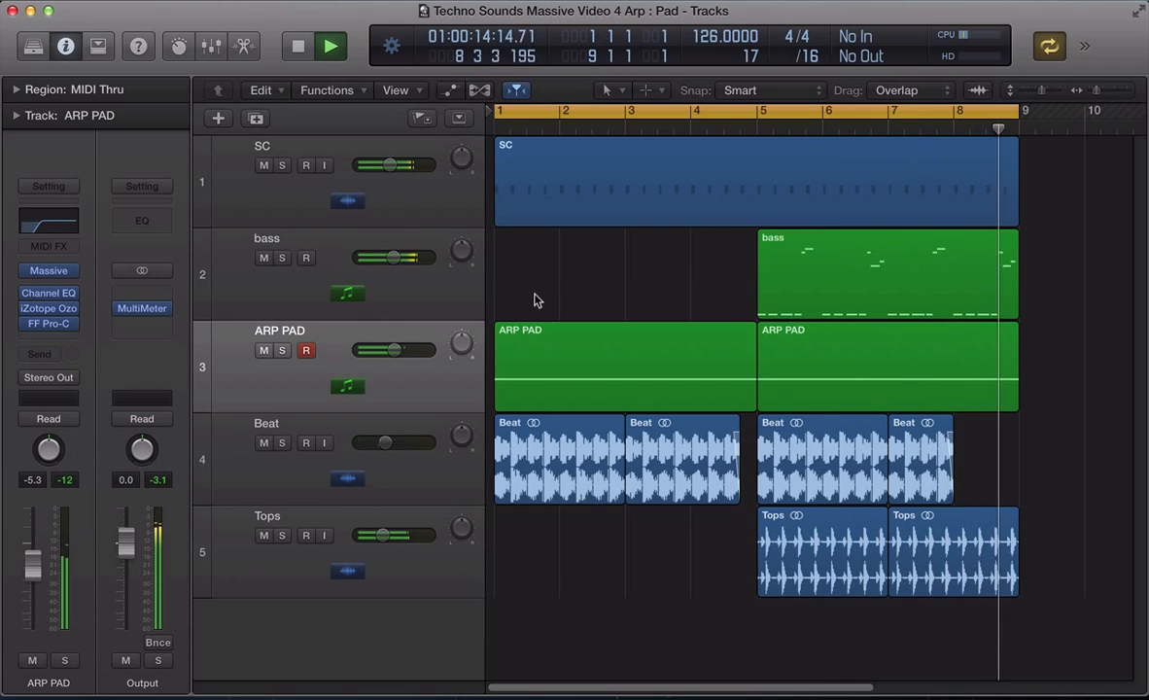
Stop playback and shorten the cycle range to run from bar 1 to bar 5
key("space")
left_click(541, 366)
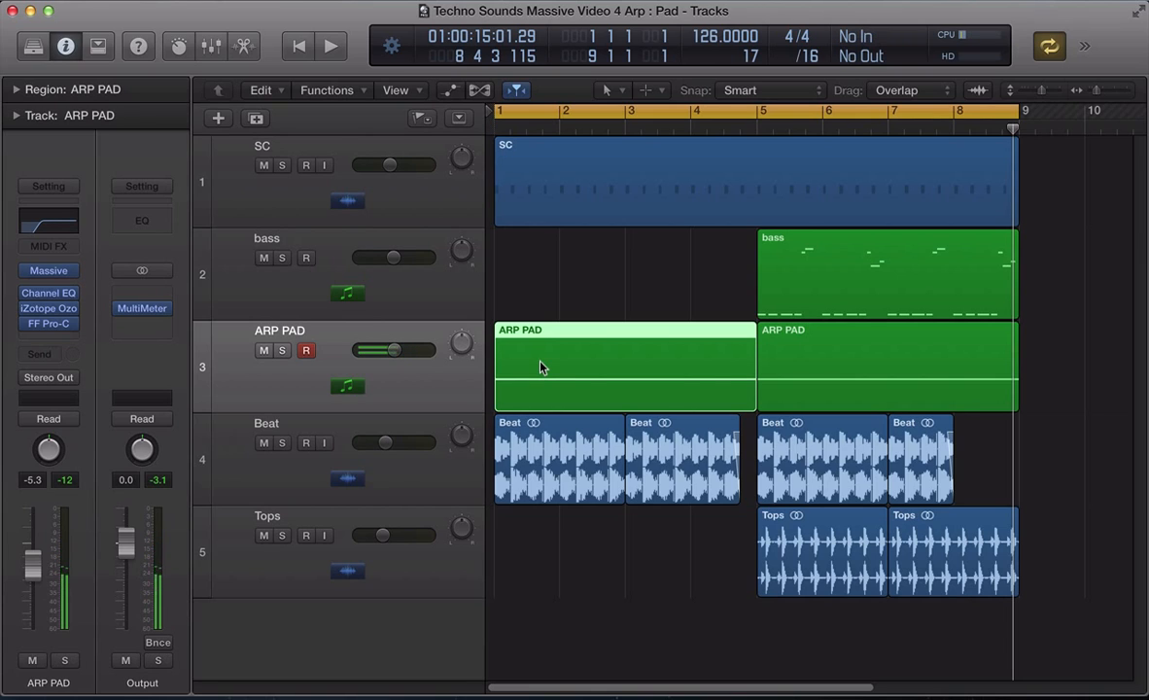
left_click(588, 251)
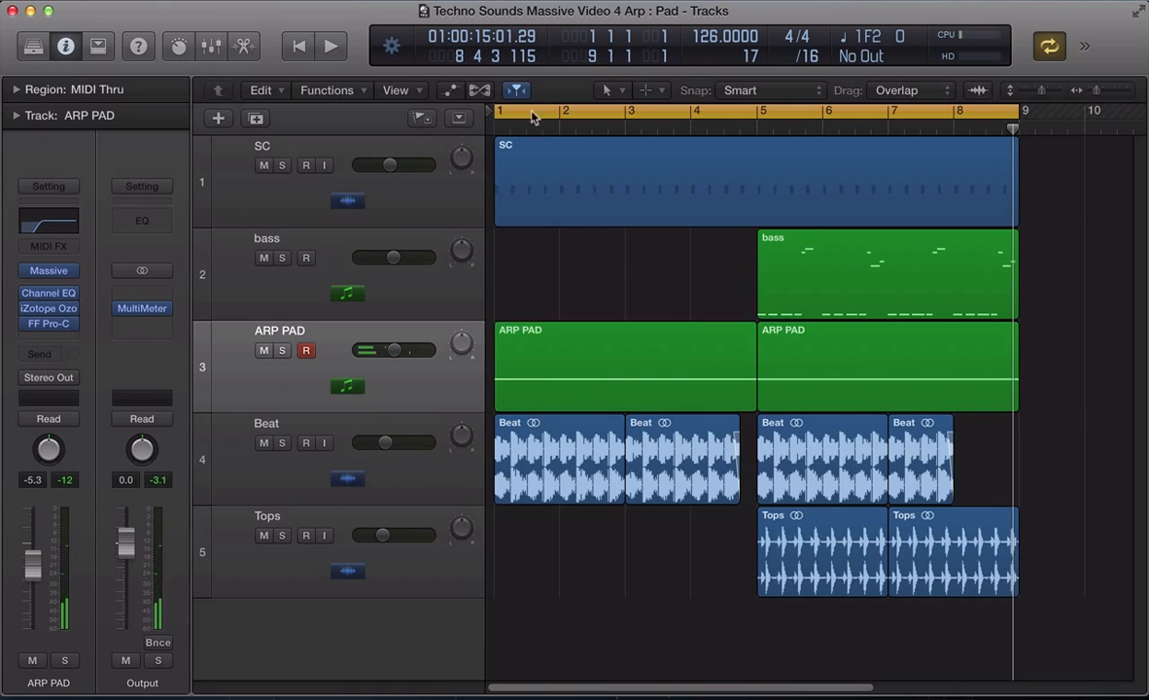
left_click(518, 112)
left_click_drag(497, 113, 757, 180)
Inspect and audition the long note in the first ARP PAD region in the Piano Roll, then close the editor
left_click(685, 331)
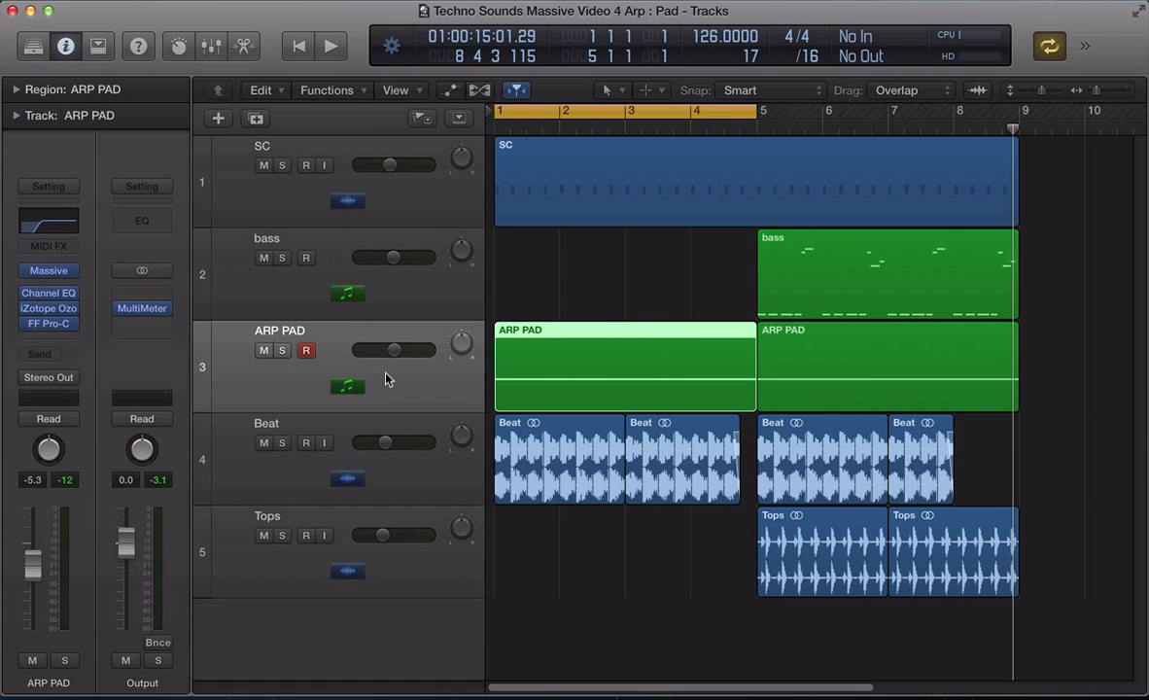
key("p")
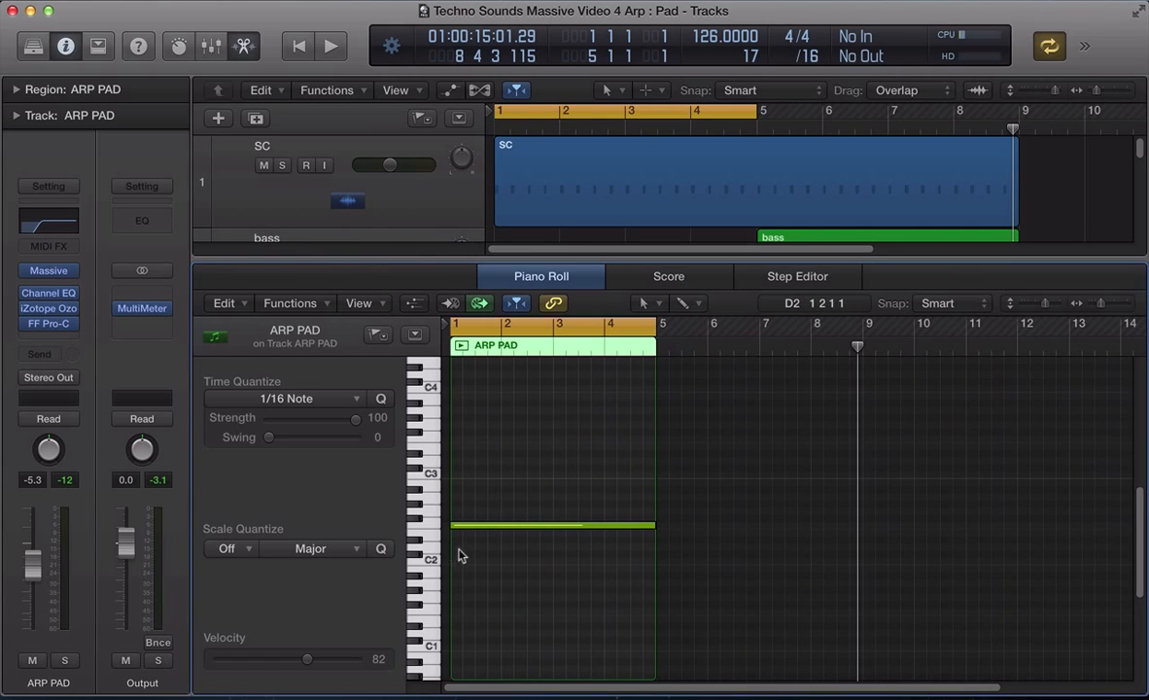
left_click(476, 526)
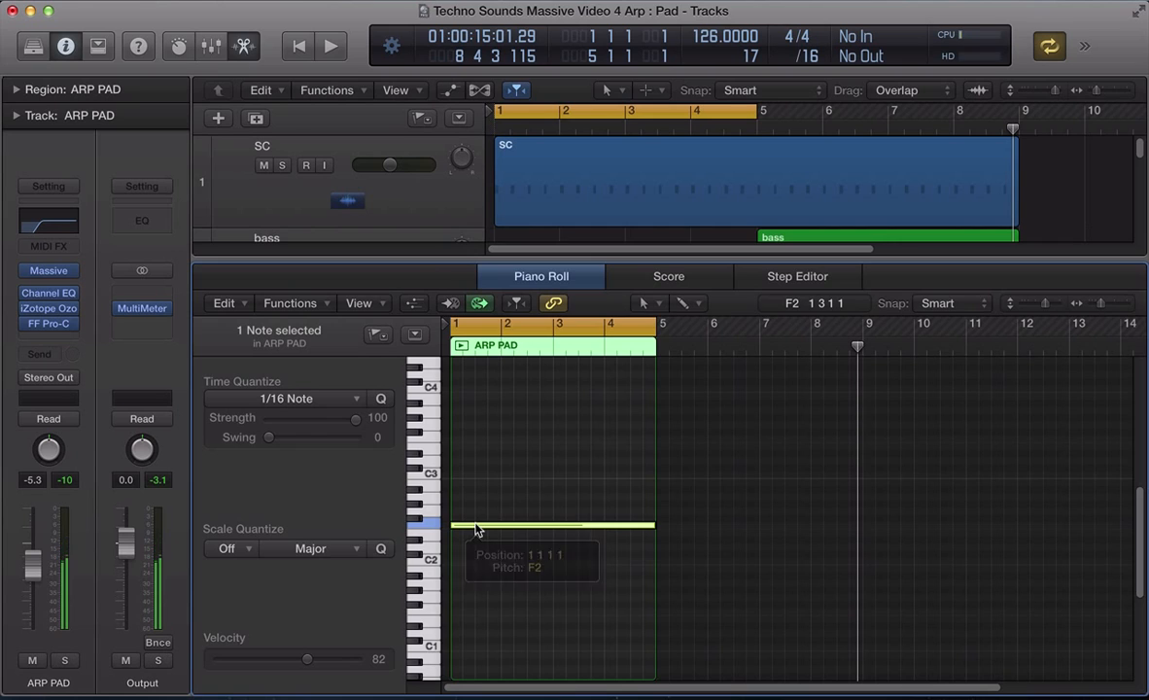
key("p")
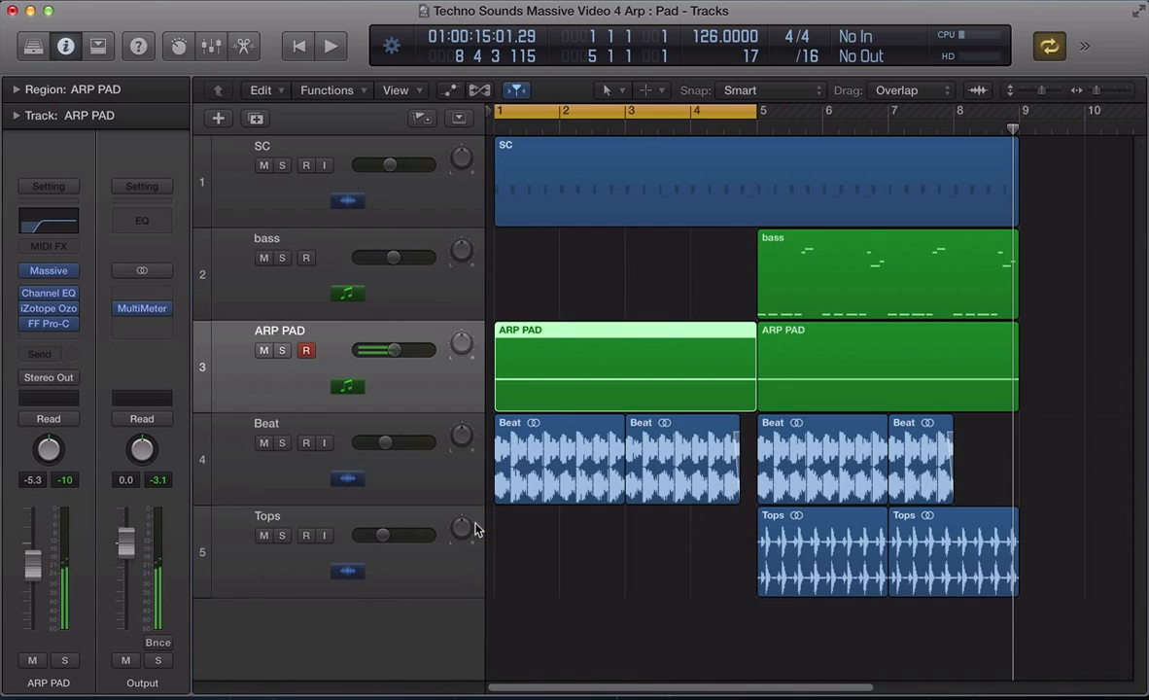
Bypass FF Pro-C, iZotope Ozone and Channel EQ on the ARP PAD track, and solo its first region
left_click(28, 324)
left_click(27, 309)
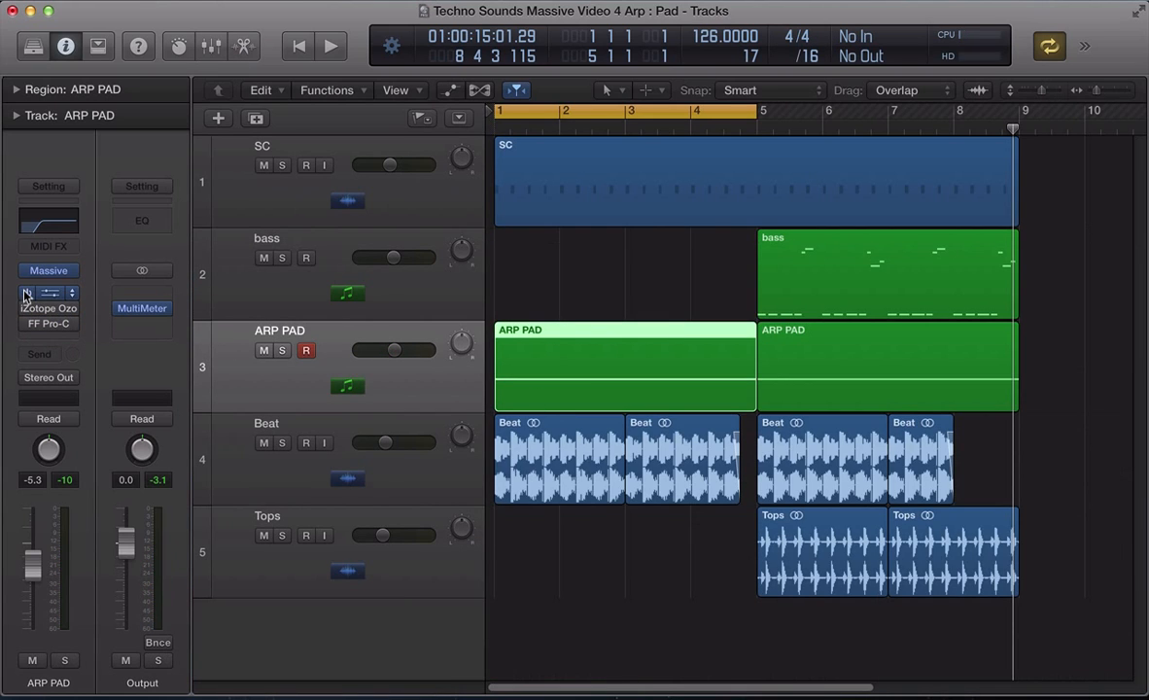
left_click(28, 294)
mouse_move(61, 277)
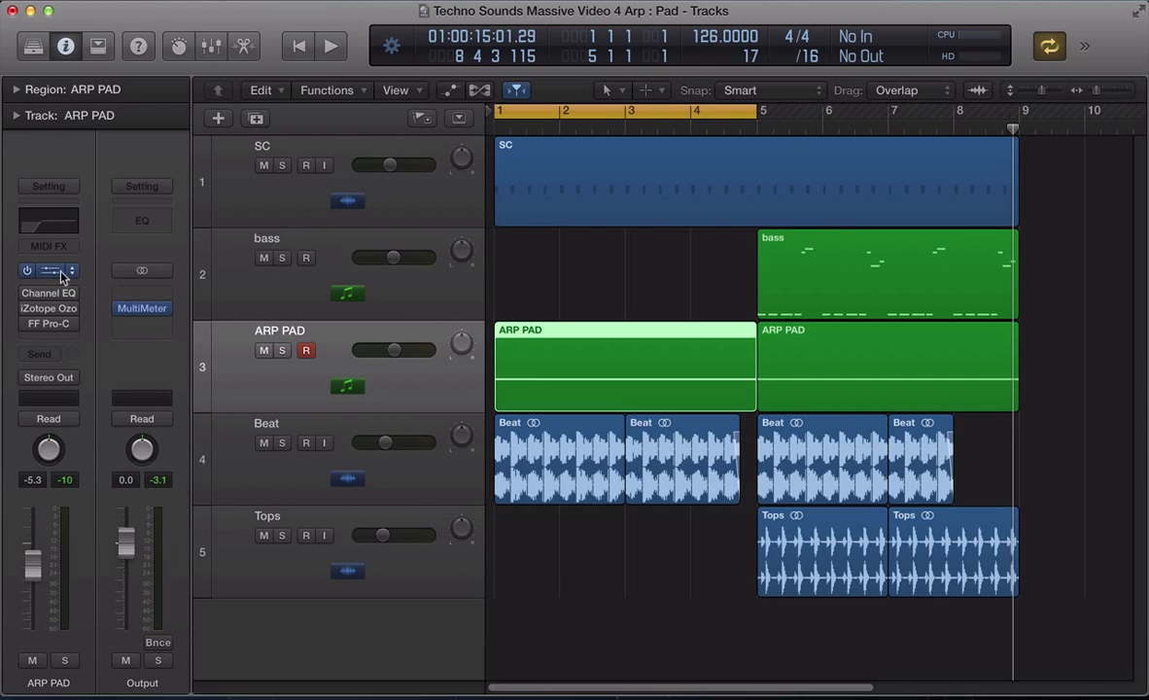
key("ctrl+s")
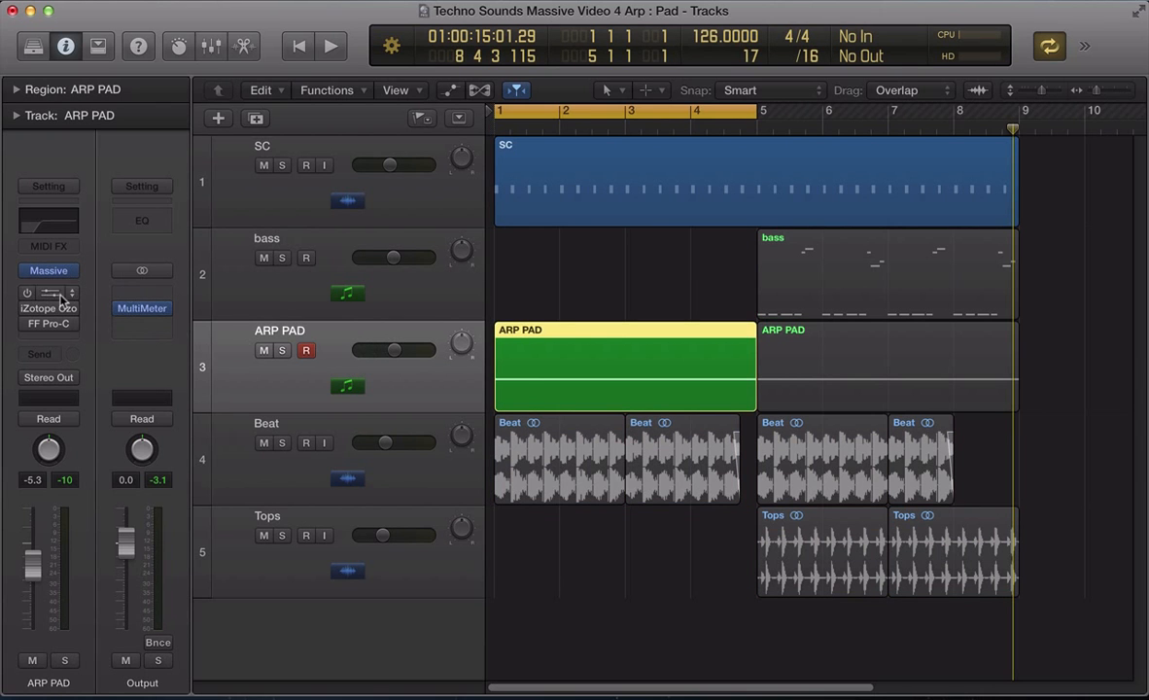
Open the Massive synth on the ARP PAD track and start a new untitled sound
left_click(46, 268)
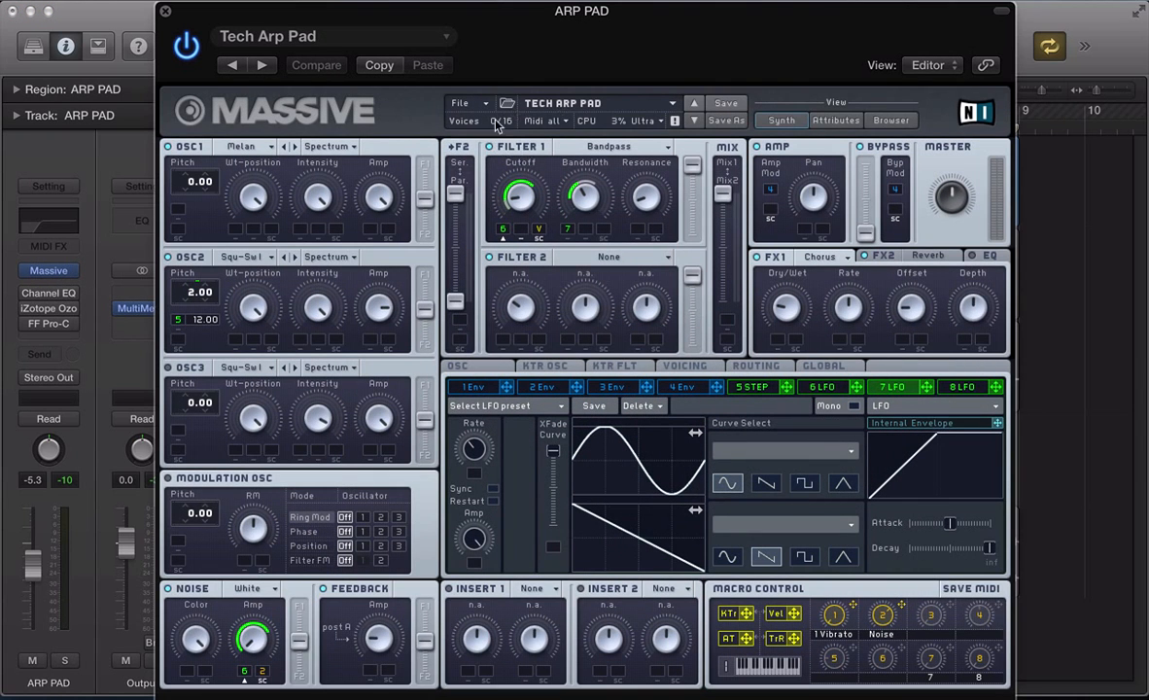
left_click(461, 103)
left_click(464, 103)
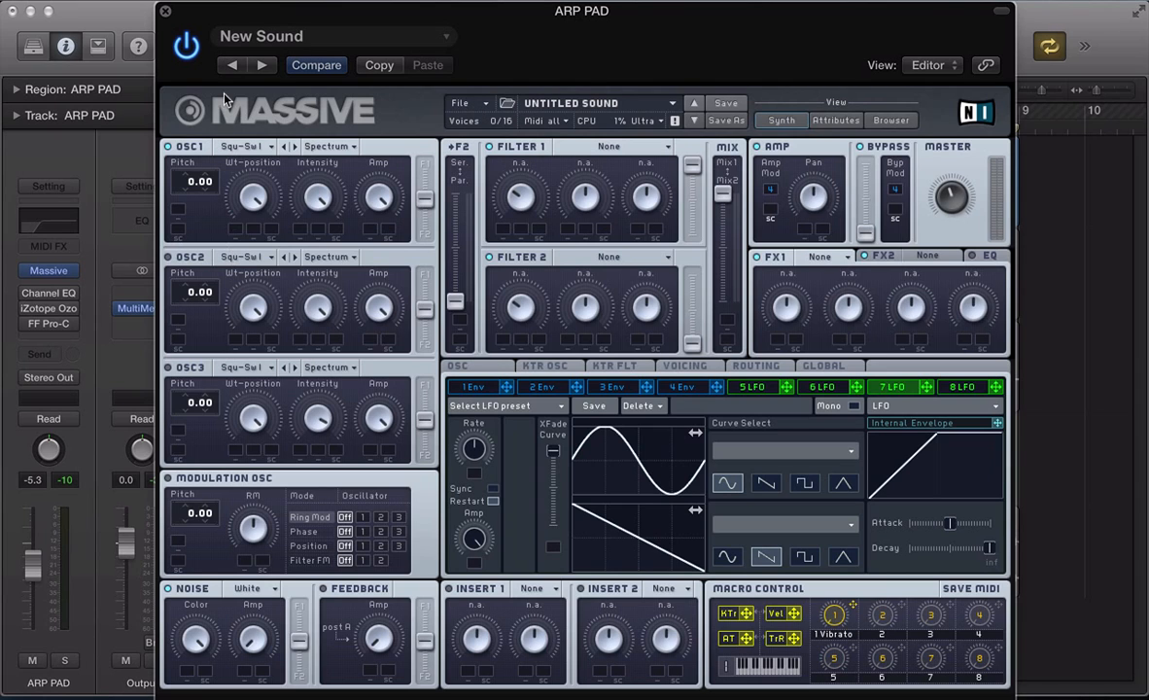
Set OSC1's wavetable to Melancholia, and lower OSC2's Amp and raise its pitch to 2.00
left_click(221, 145)
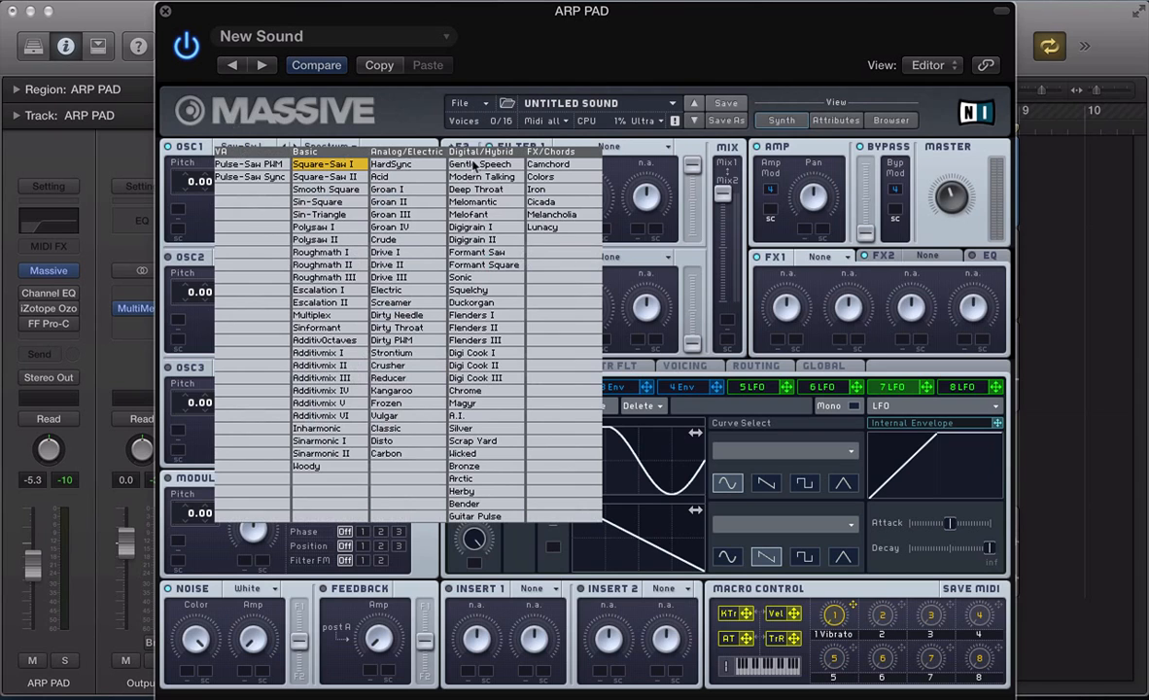
left_click(542, 215)
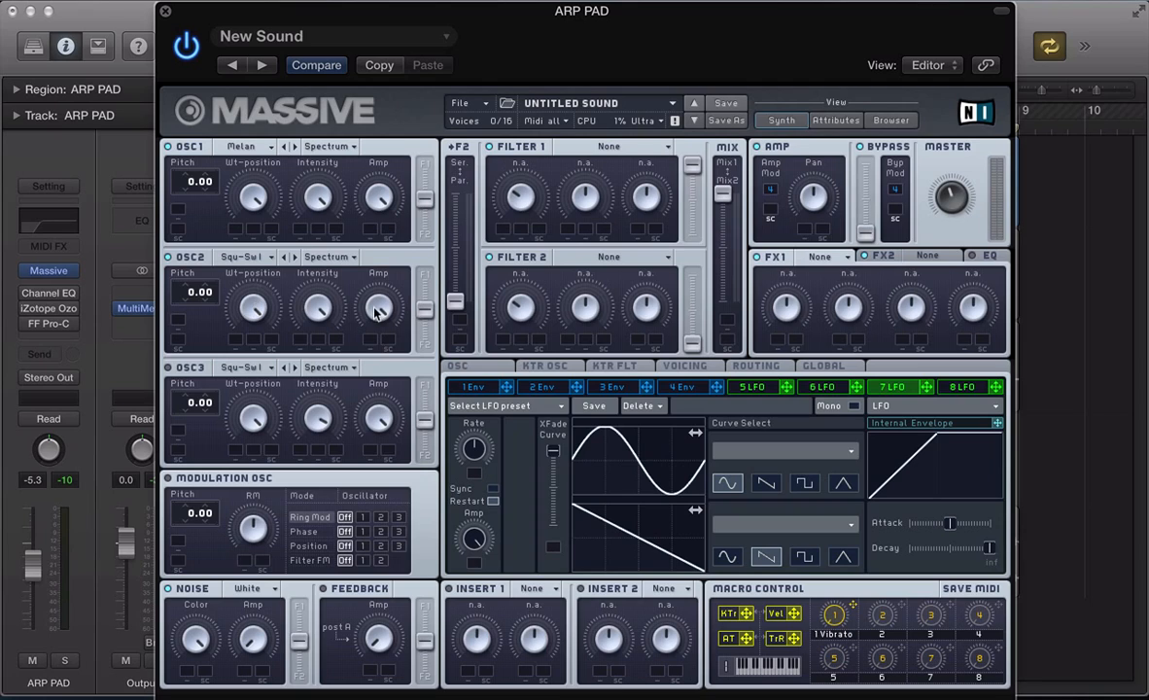
left_click_drag(376, 311, 379, 338)
left_click_drag(190, 295, 195, 290)
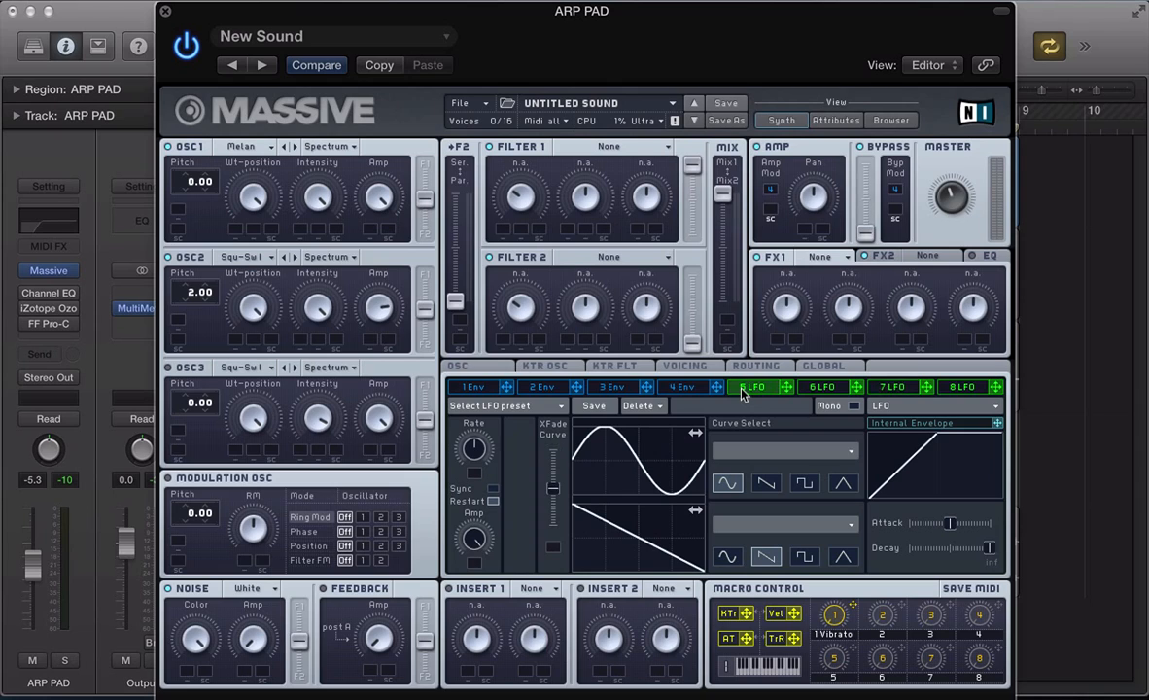
Turn modulator 5 into a Stepper synced at a 1/1 ratio and limit its sequence to the first two steps
left_click(882, 406)
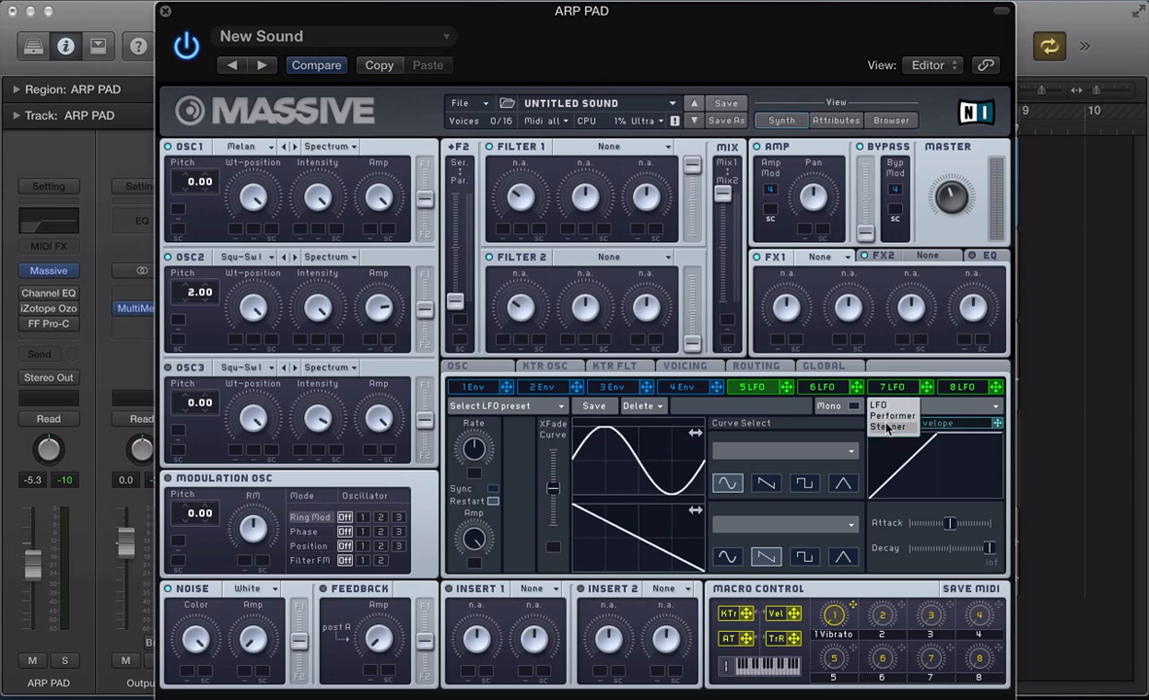
left_click(886, 428)
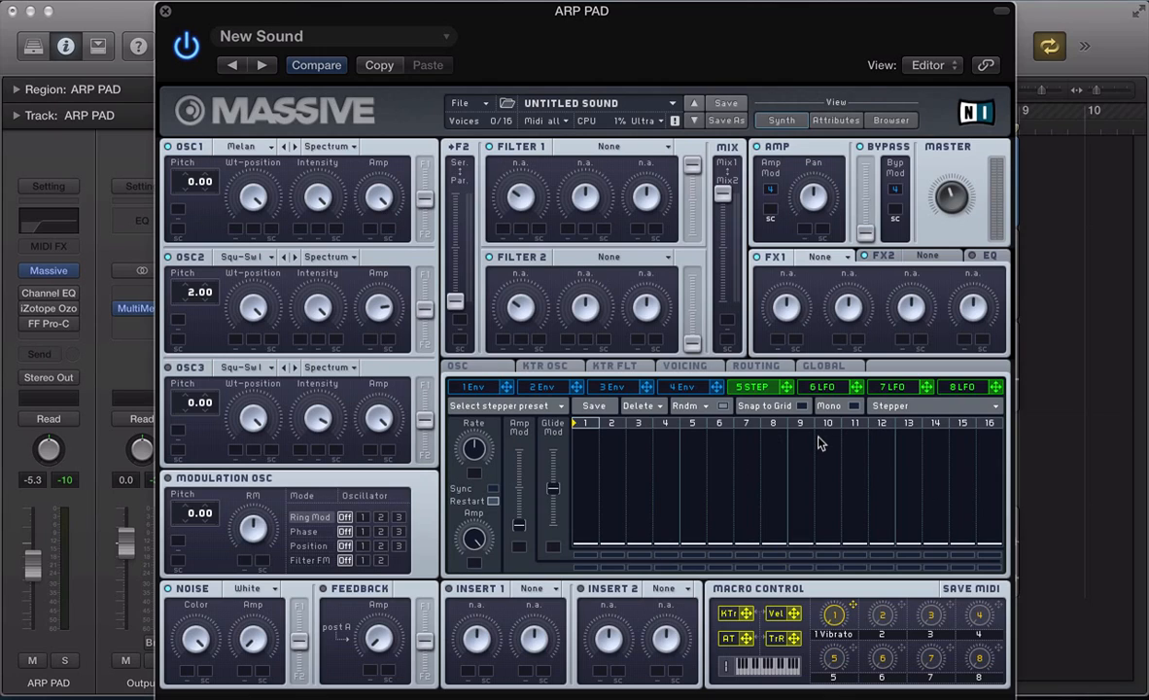
left_click(490, 489)
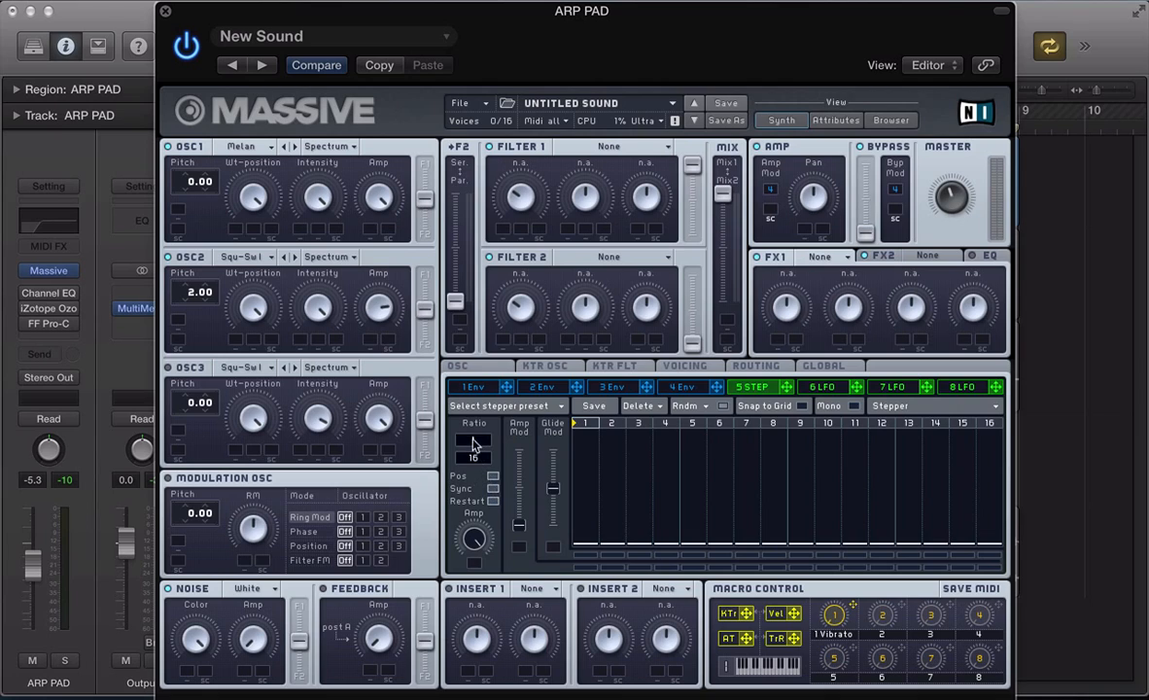
left_click_drag(473, 459, 472, 477)
left_click_drag(968, 432, 619, 469)
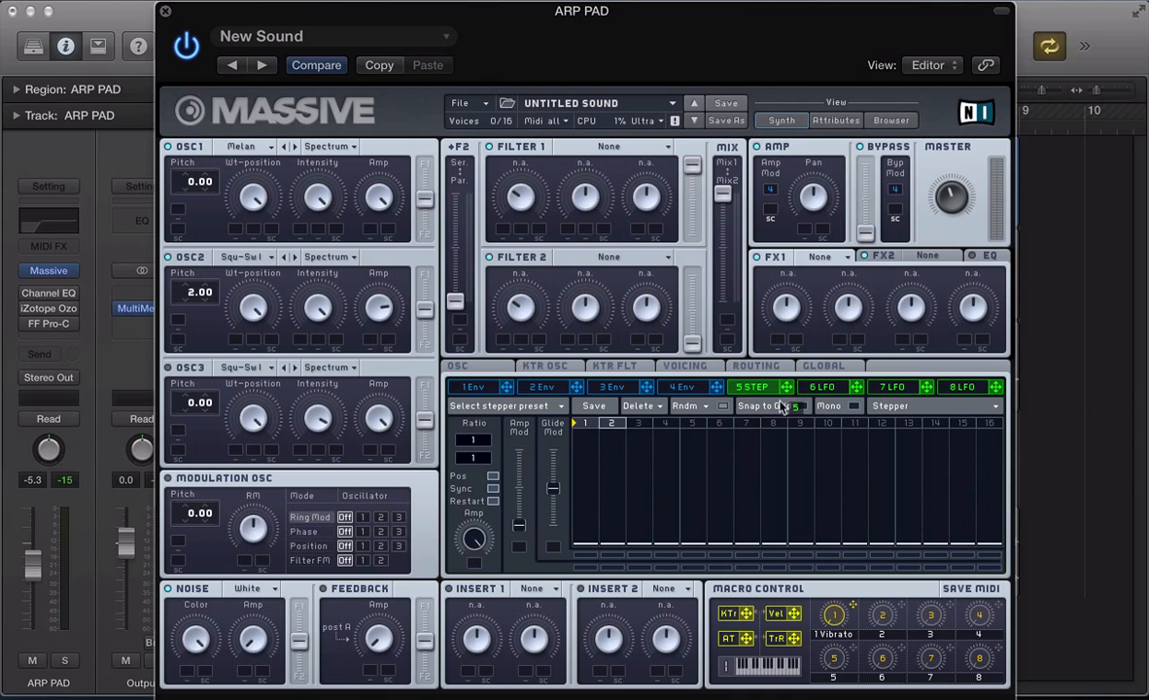
Assign stepper 5 to OSC2's pitch with a modulation amount of 12.00, and adjust the level of step 2
left_click_drag(762, 393, 179, 322)
left_click_drag(202, 322, 207, 318)
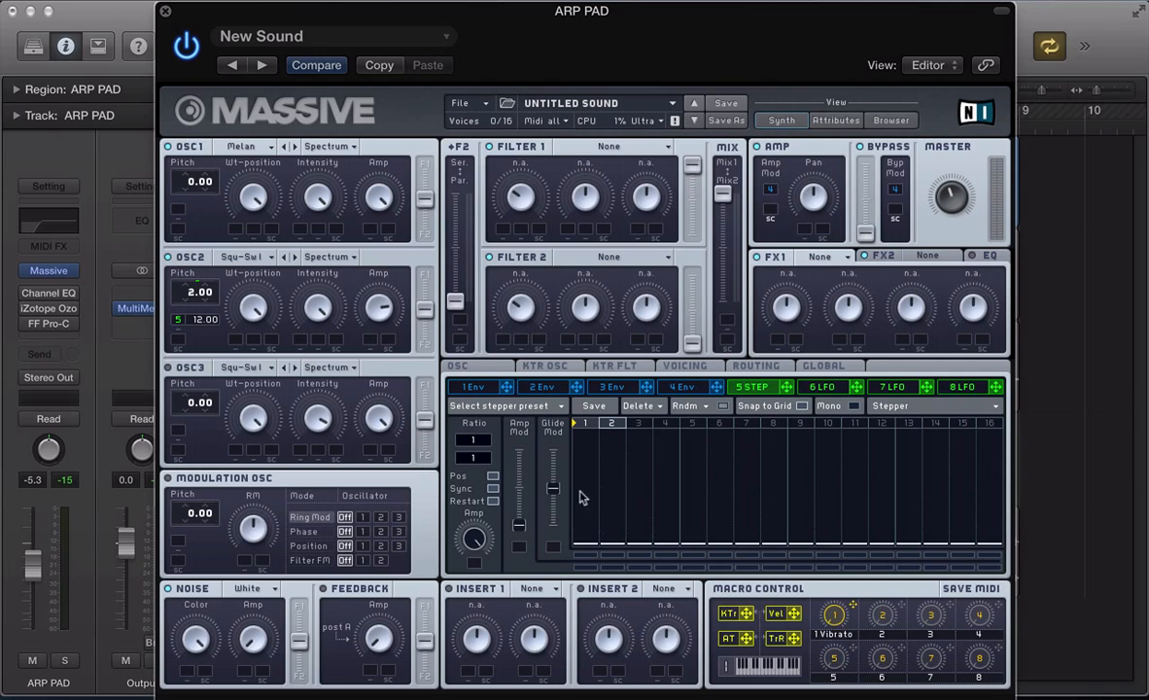
left_click(612, 534)
Set Filter 1 to Bandpass and assign LFO 6 to its Cutoff with a wide upward modulation range
left_click(820, 391)
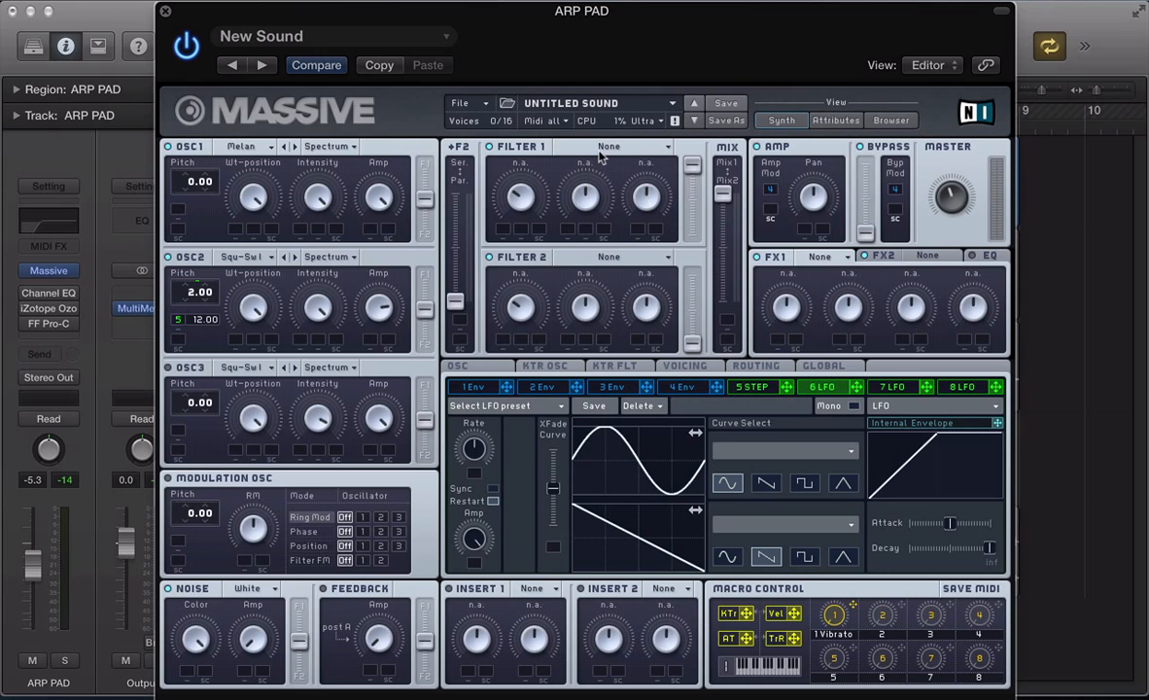
left_click(601, 148)
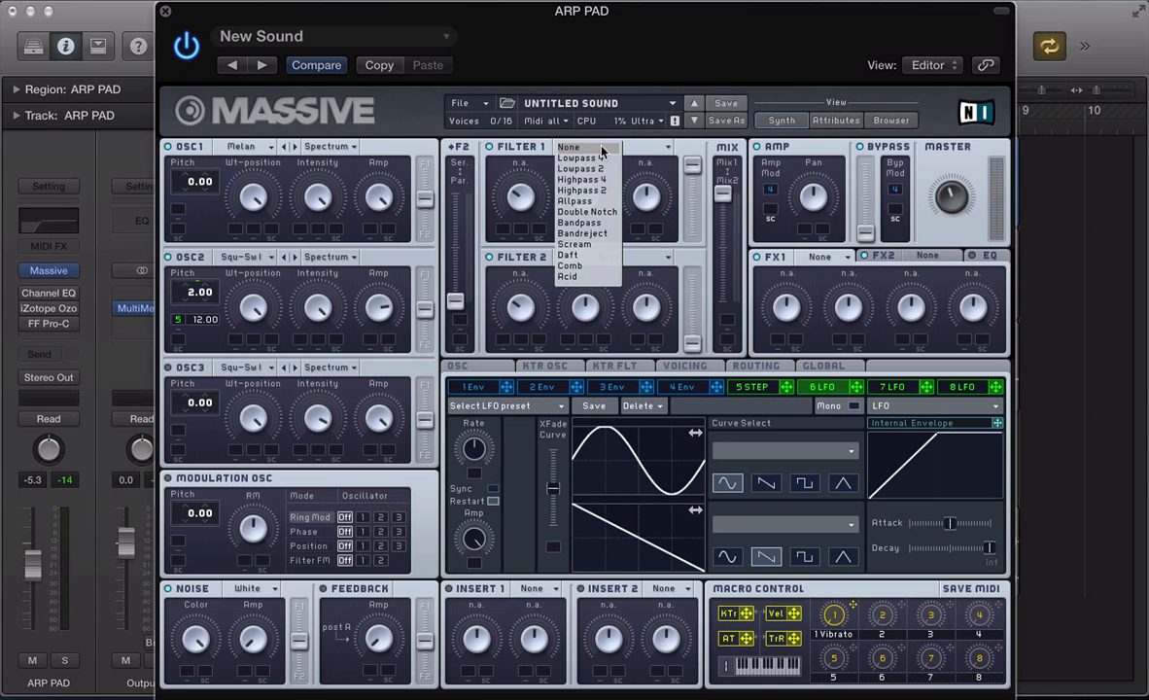
left_click(572, 222)
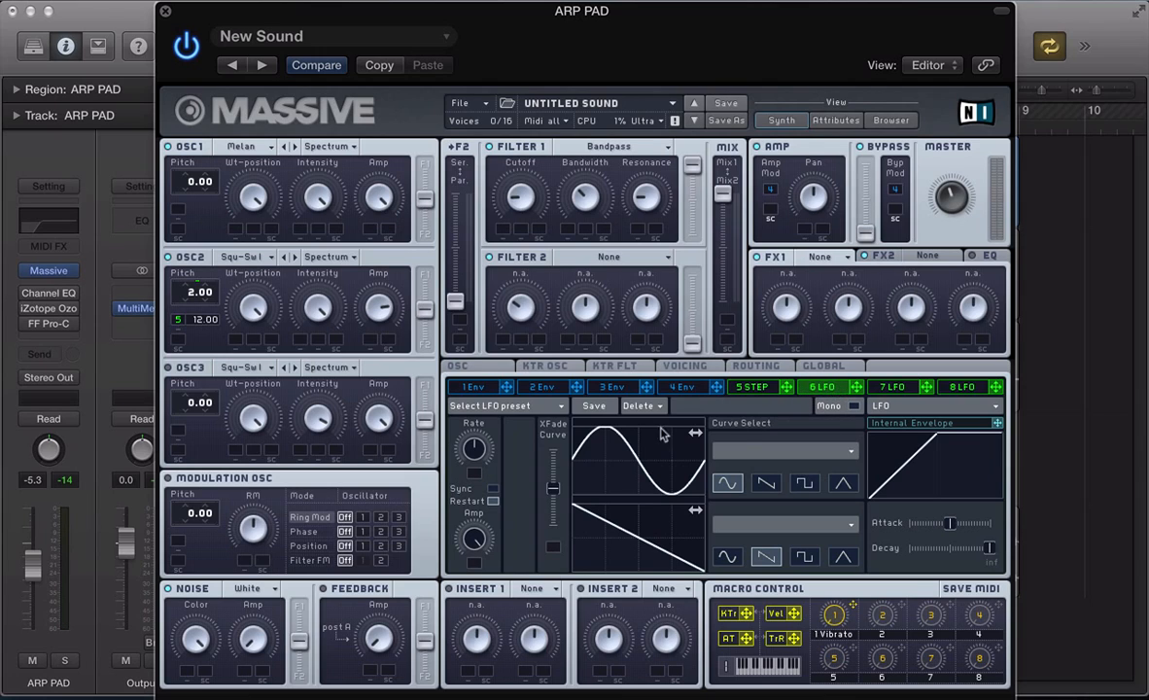
mouse_move(857, 388)
left_mouse_down()
mouse_move(859, 397)
mouse_move(799, 378)
mouse_move(491, 220)
mouse_move(500, 229)
left_mouse_up()
left_click_drag(499, 228, 500, 229)
left_click_drag(502, 234, 492, 186)
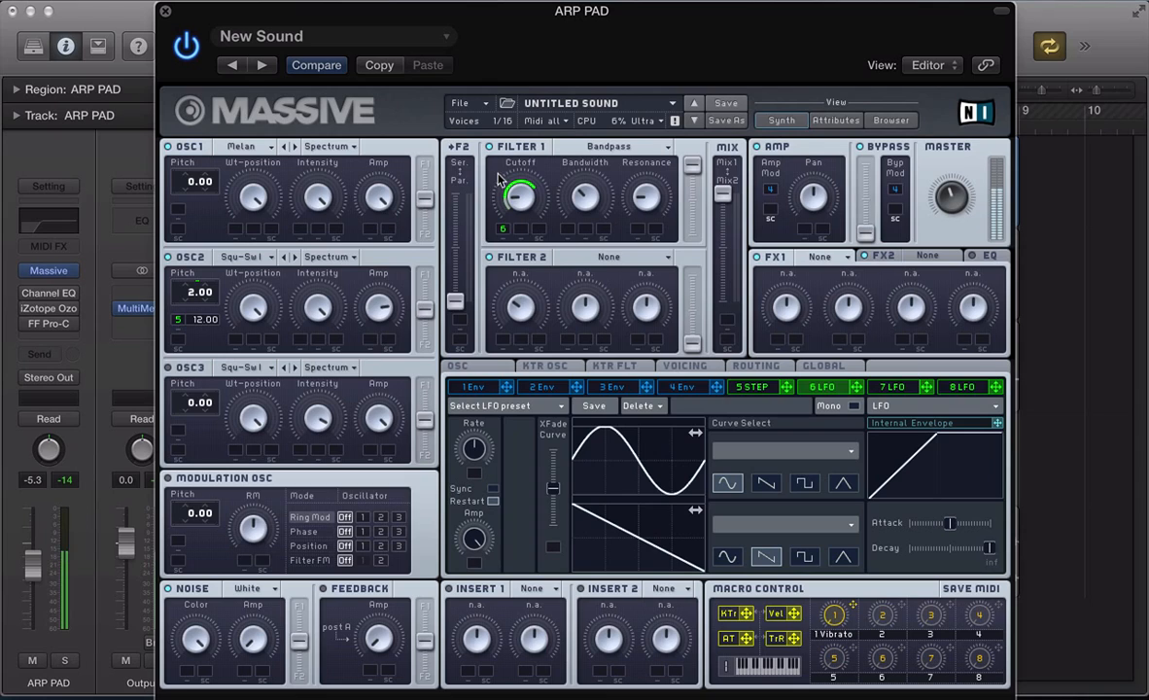
Sync LFO 6 at a 1/4 ratio with XFade Curve fully up, and set velocity as the sidechain for Filter 1's Cutoff
left_click(493, 490)
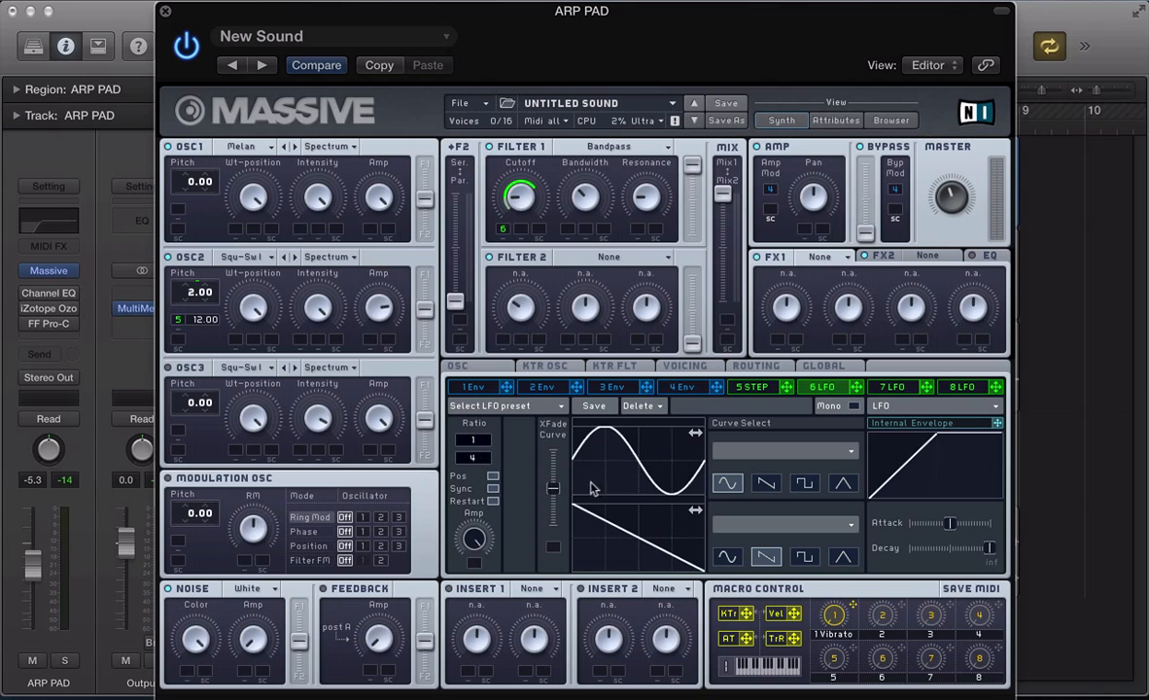
left_click_drag(552, 488, 564, 309)
left_click_drag(537, 229, 541, 233)
Assign LFO 7 to Filter 1's Bandwidth as a modulation source
left_click(900, 388)
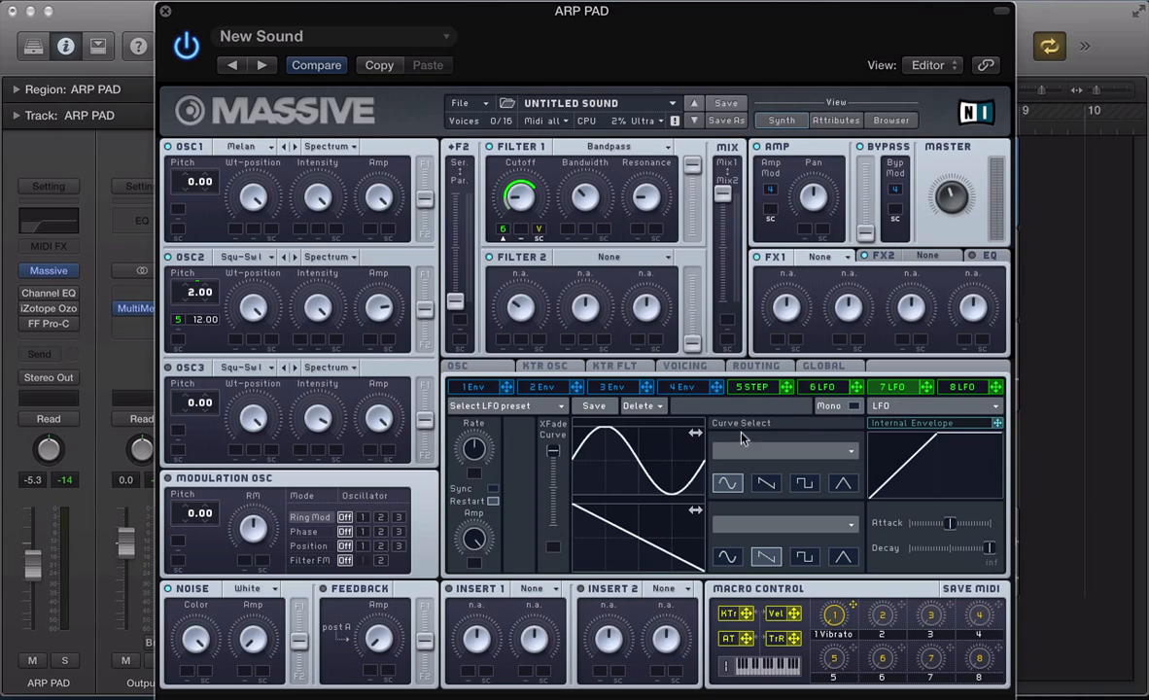
left_click_drag(926, 387, 572, 226)
Load Chorus in FX1 and Reverb in FX2, and raise the reverb's Density to maximum
left_click(834, 254)
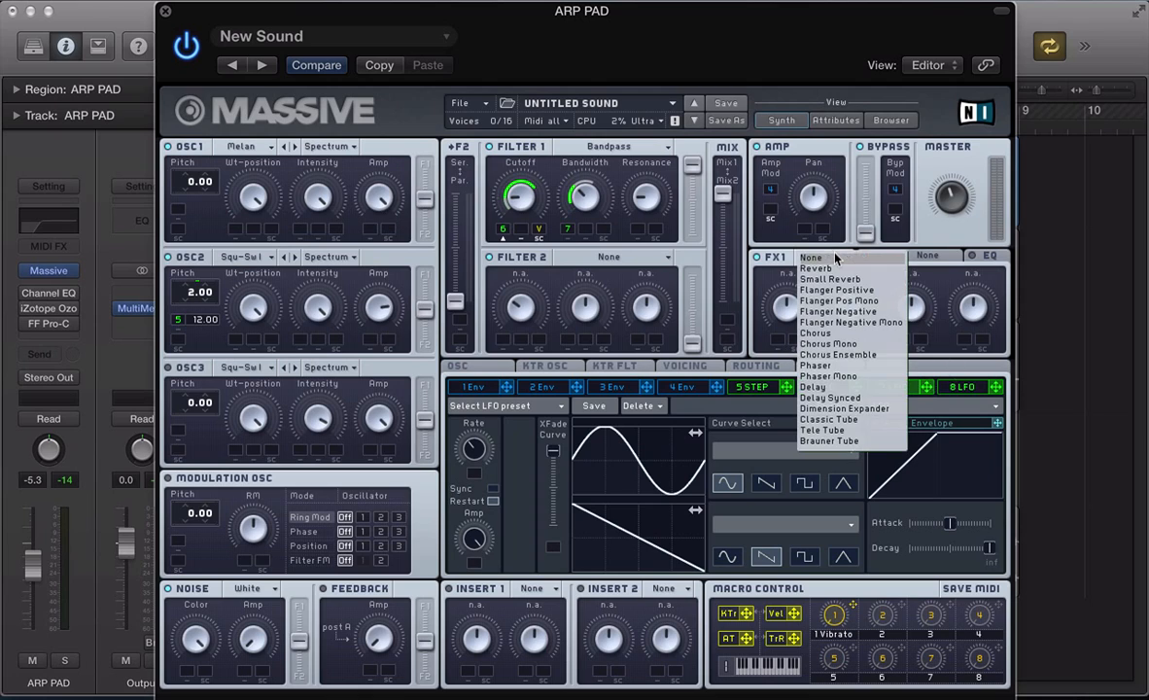
left_click(829, 333)
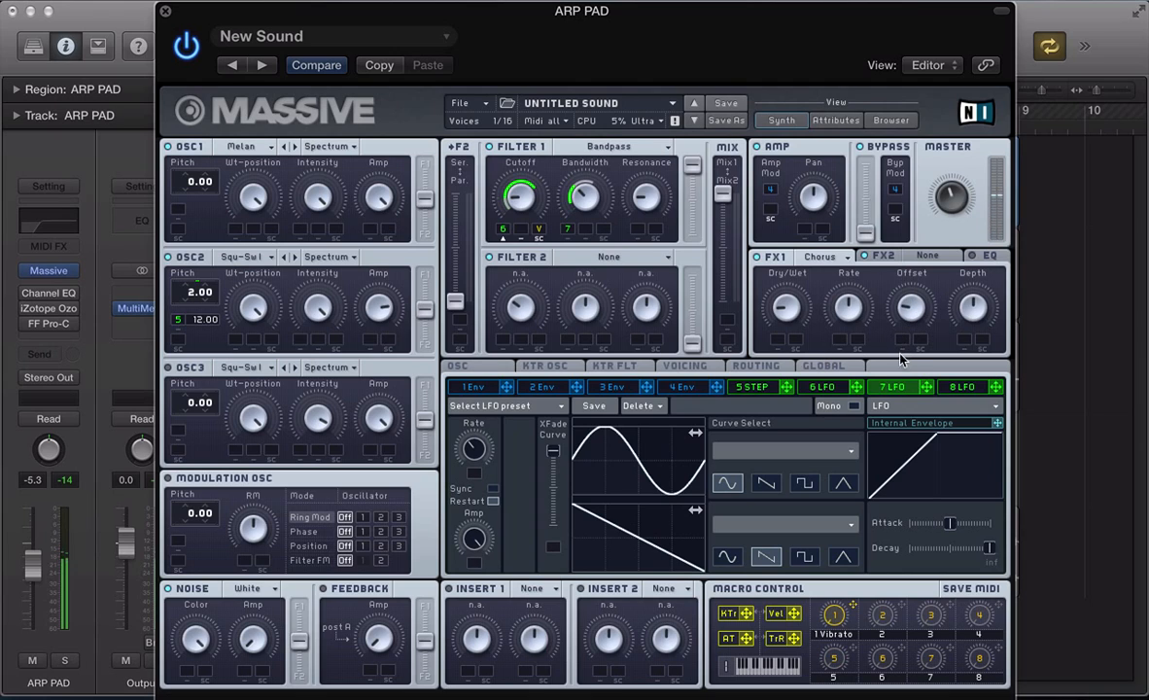
left_click(883, 256)
left_click(927, 255)
left_click(846, 301)
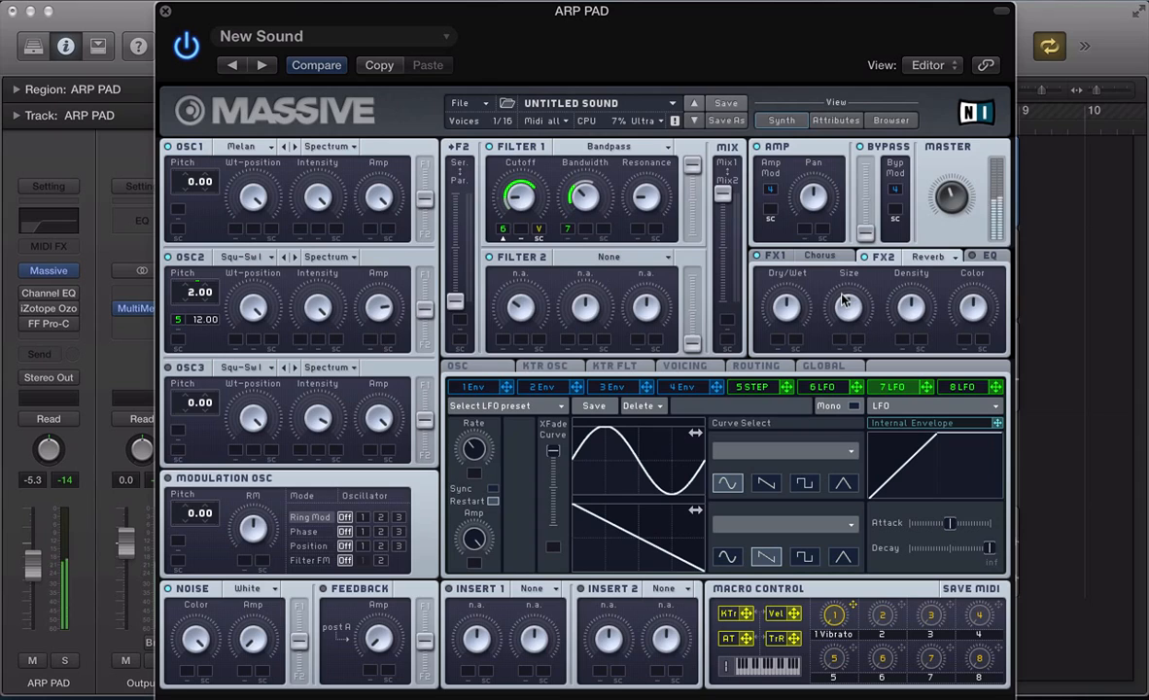
left_click_drag(911, 307, 917, 182)
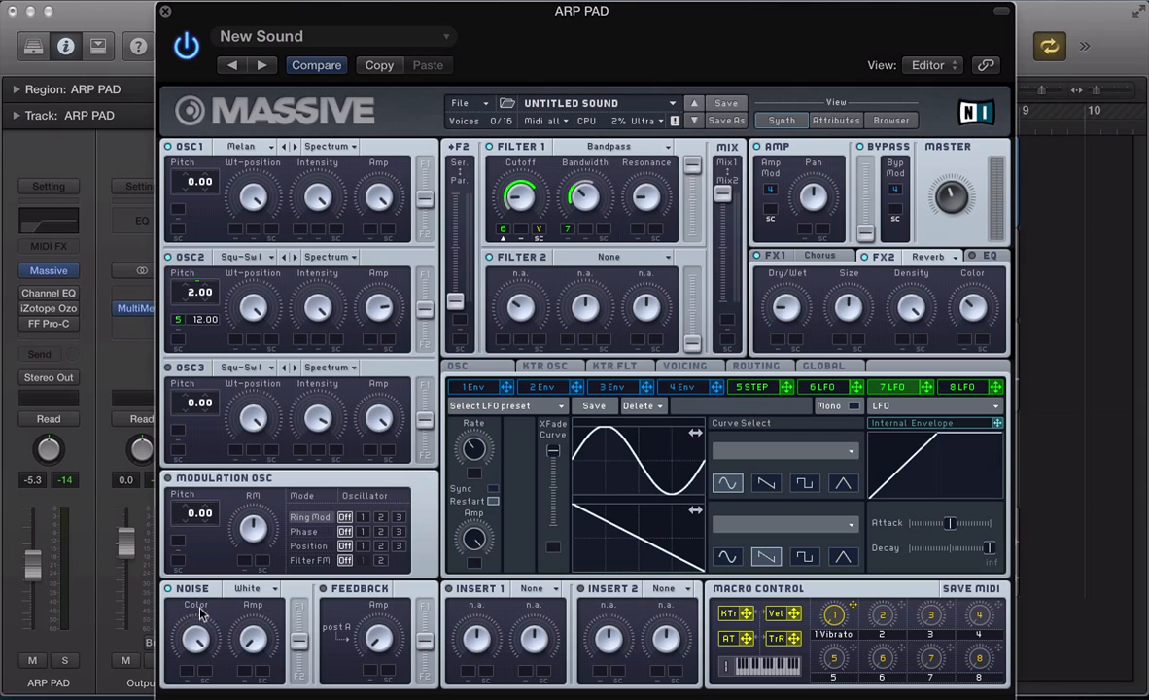
Modulate the Noise Amp with LFO 6 over a wide range and assign Macro 2 as that modulation's sidechain
left_click(820, 387)
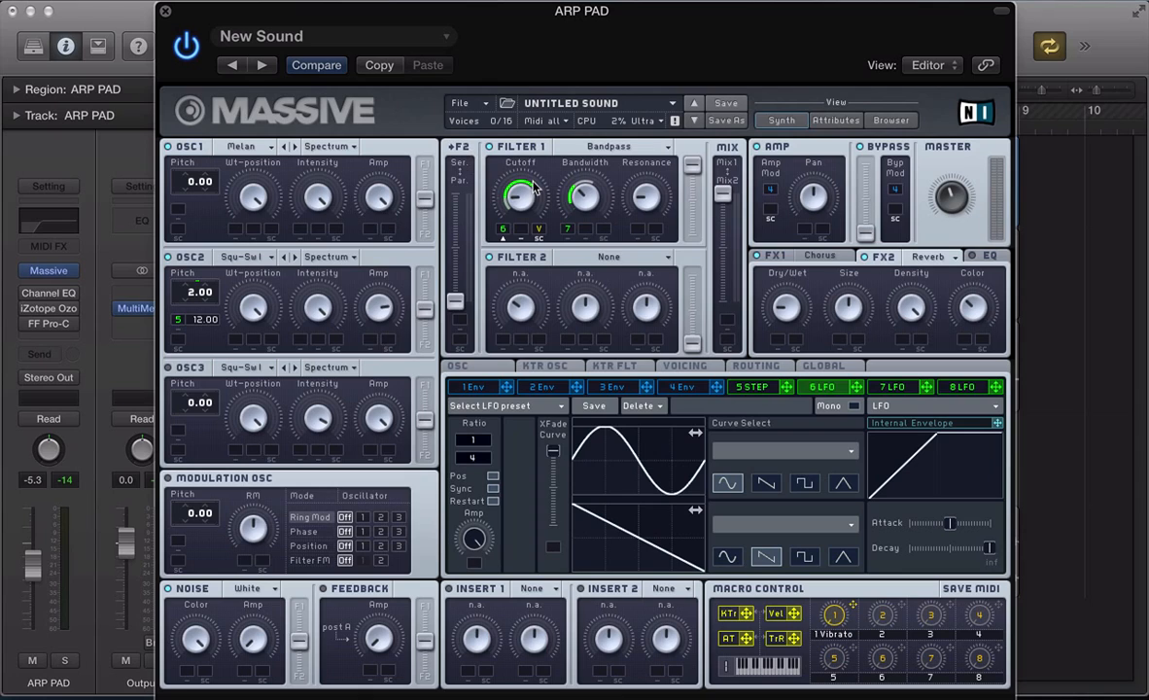
left_click_drag(854, 388, 255, 667)
left_click(245, 675)
left_click_drag(243, 670, 229, 583)
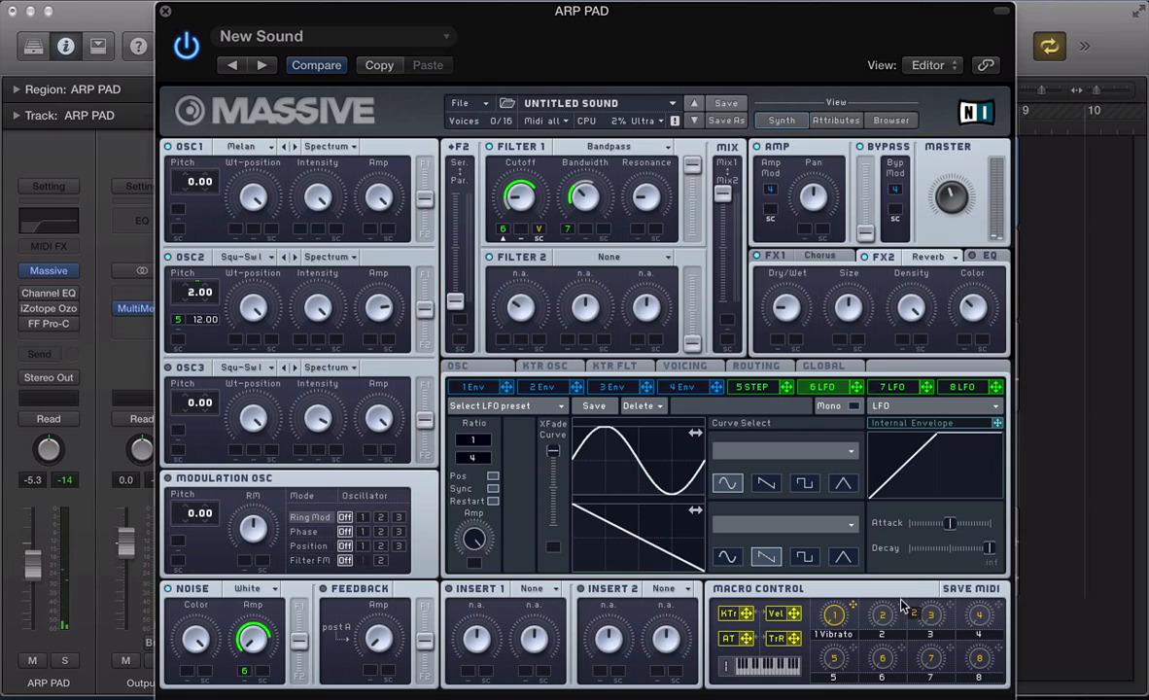
left_click_drag(902, 604, 258, 671)
mouse_move(259, 671)
left_mouse_down()
mouse_move(260, 653)
mouse_move(263, 685)
mouse_move(247, 677)
mouse_move(245, 688)
left_mouse_up()
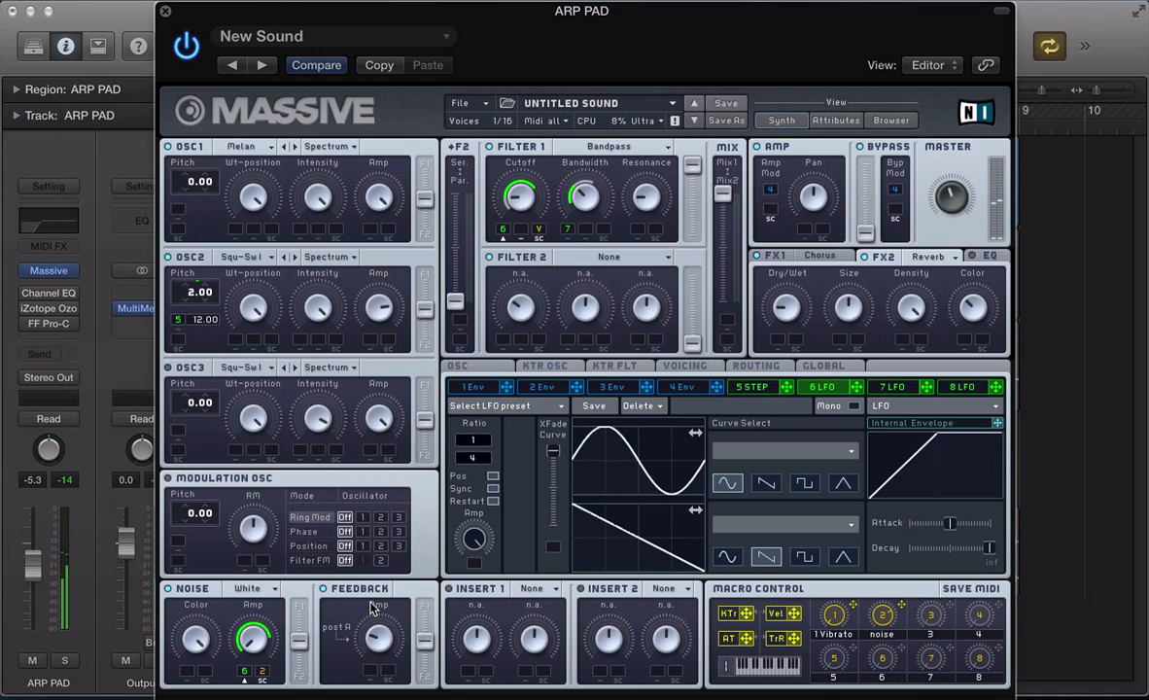
Open the Channel EQ on the ARP PAD track and switch it back on
left_click(37, 296)
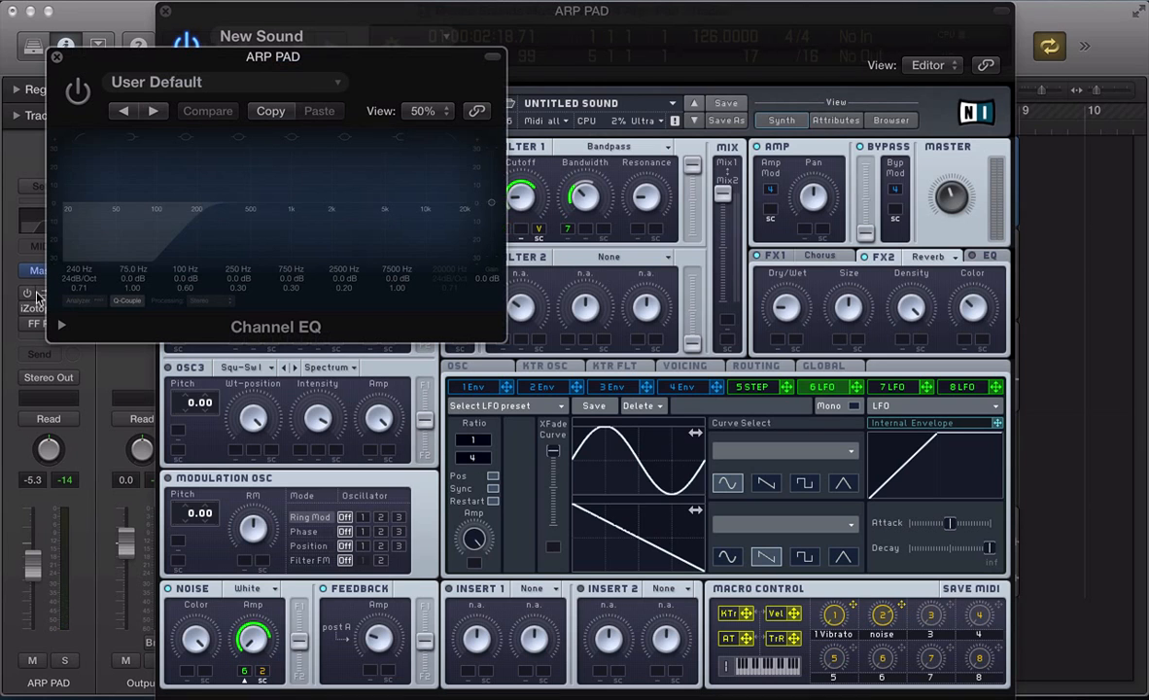
left_click(81, 90)
key("v")
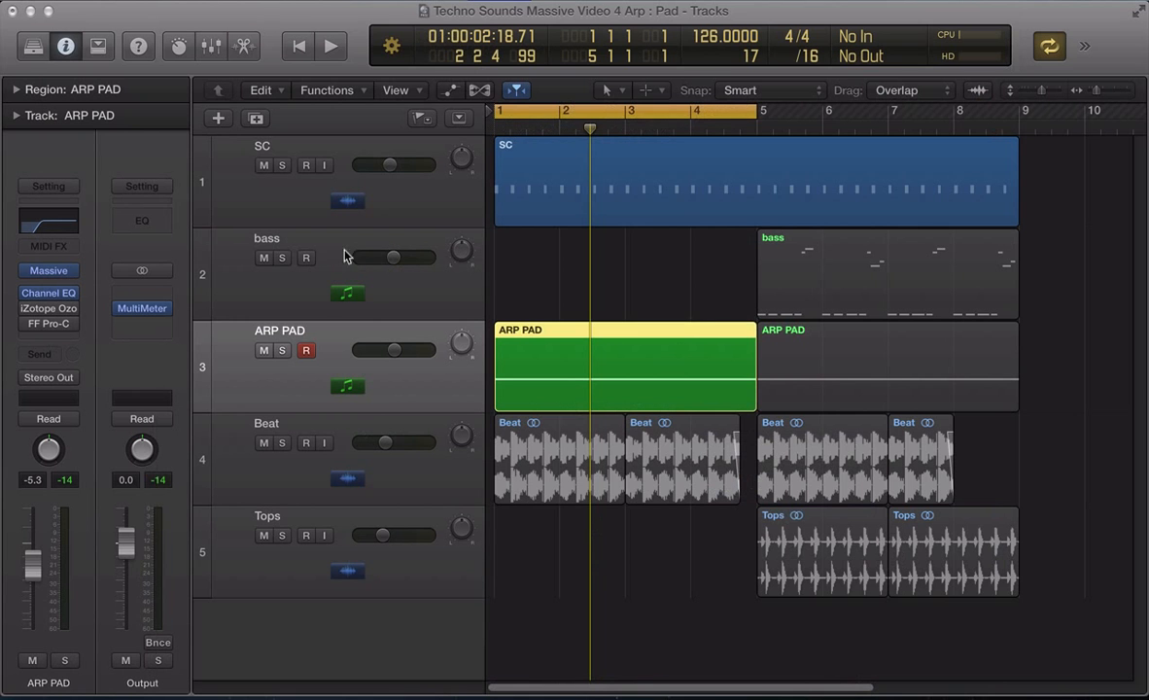
key("v")
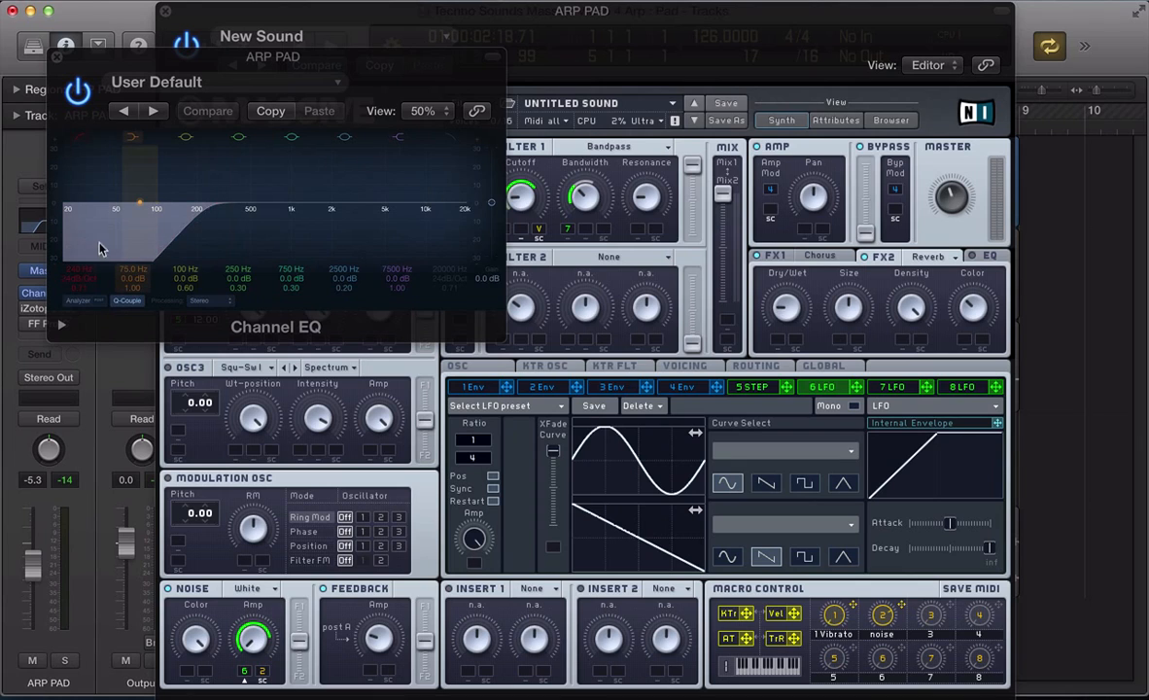
Close the Channel EQ and switch on the iZotope Ozone 5 Imager on the ARP PAD track to check its stereo widths
left_click(56, 59)
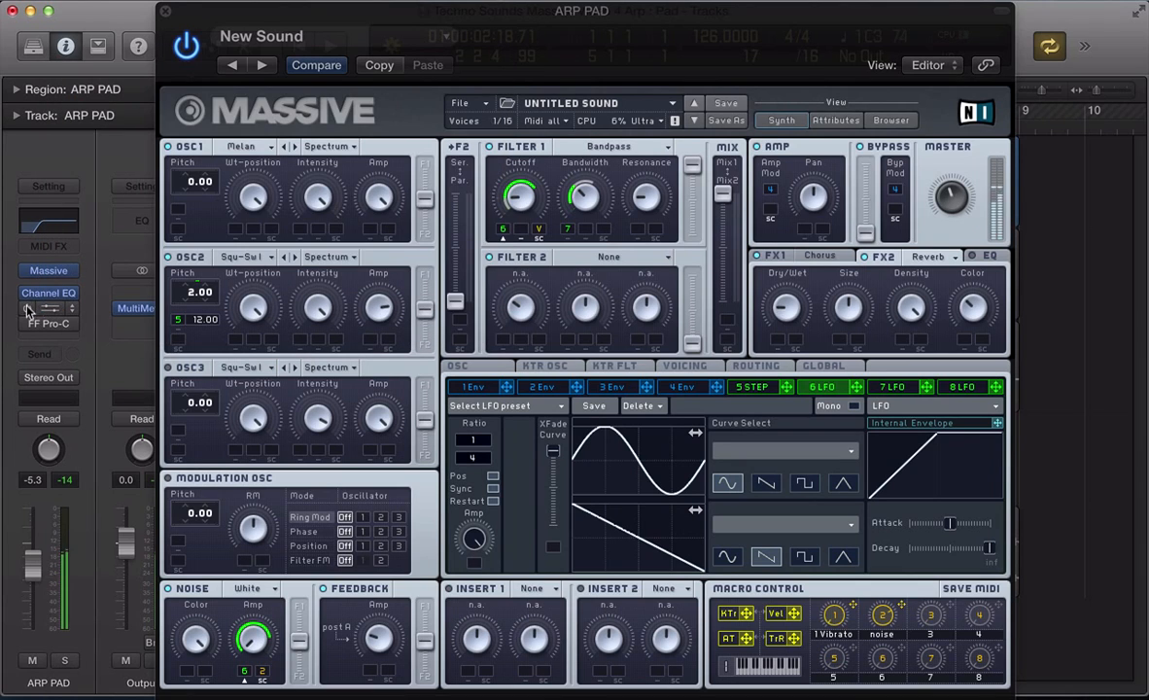
mouse_move(53, 311)
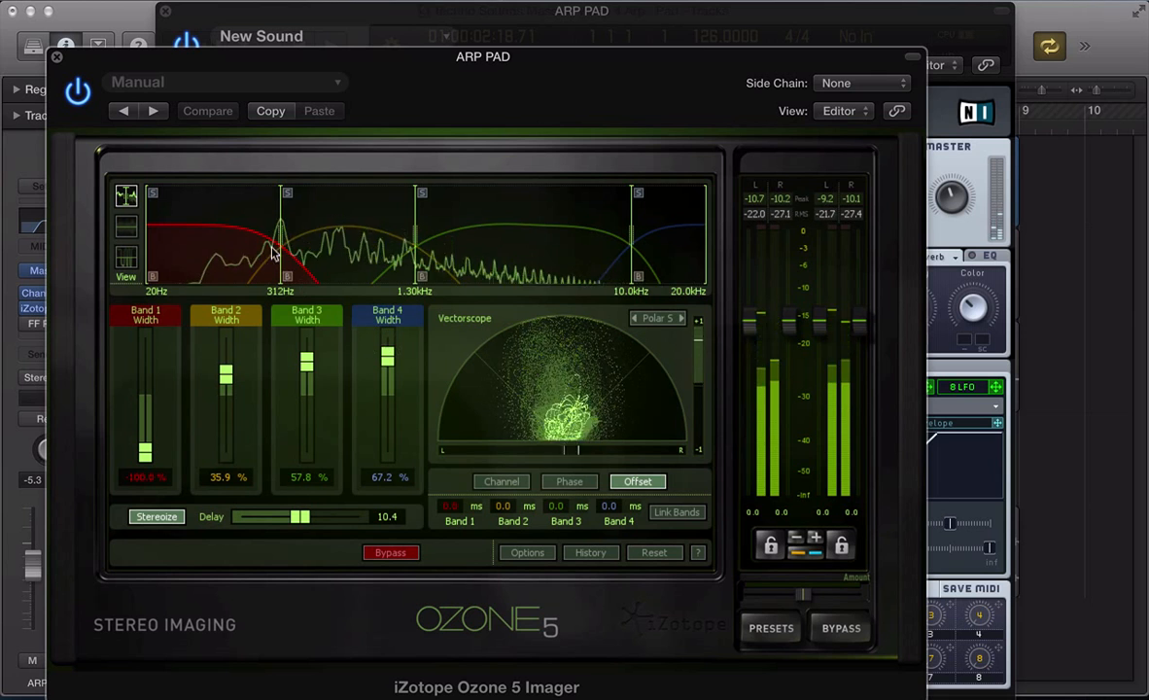
left_click(38, 270)
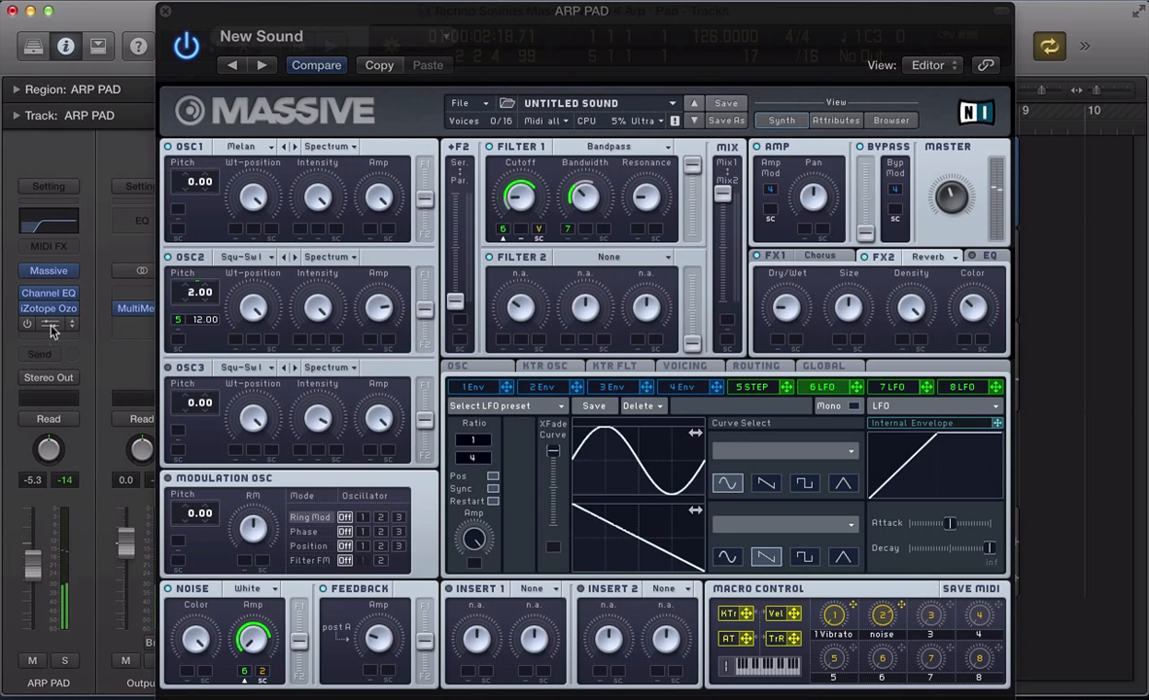
Open FF Pro-C on the ARP PAD track and solo the SC region together with the first ARP PAD region
left_click(51, 324)
key("v")
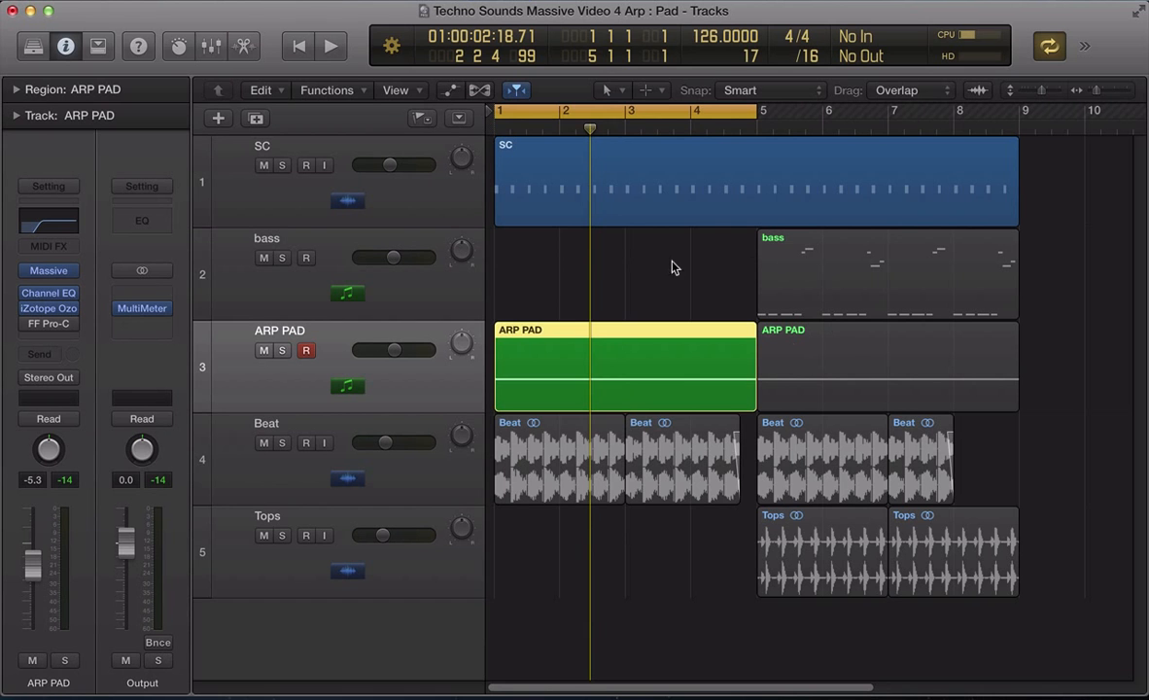
left_click(674, 268)
left_click(671, 202)
left_click(638, 375)
left_click(558, 209, "shift")
key("v")
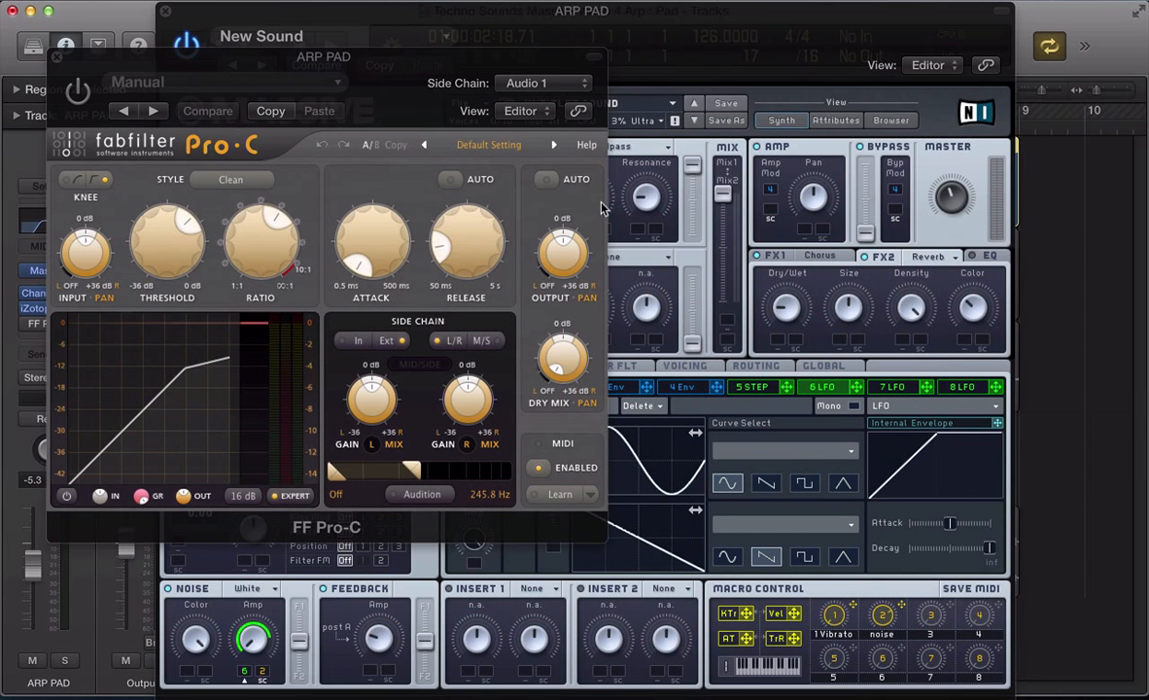
Start playback, switch on FF Pro-C with its external side chain from Audio 1, and put the plug-in windows away
key("space")
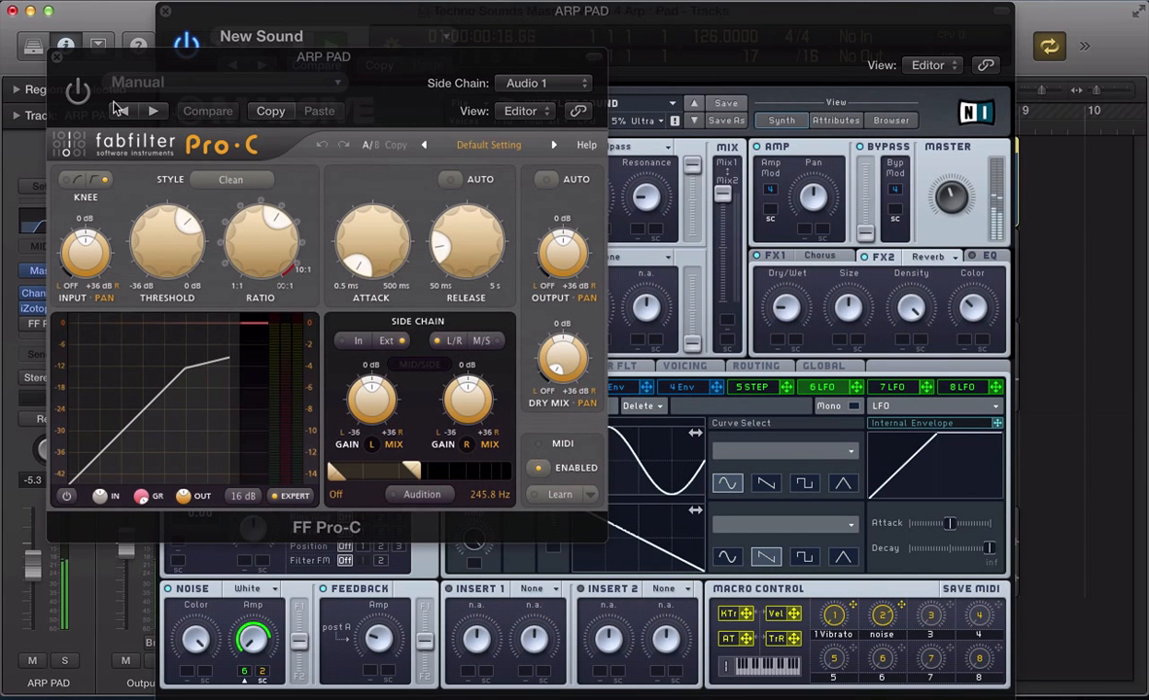
left_click(85, 92)
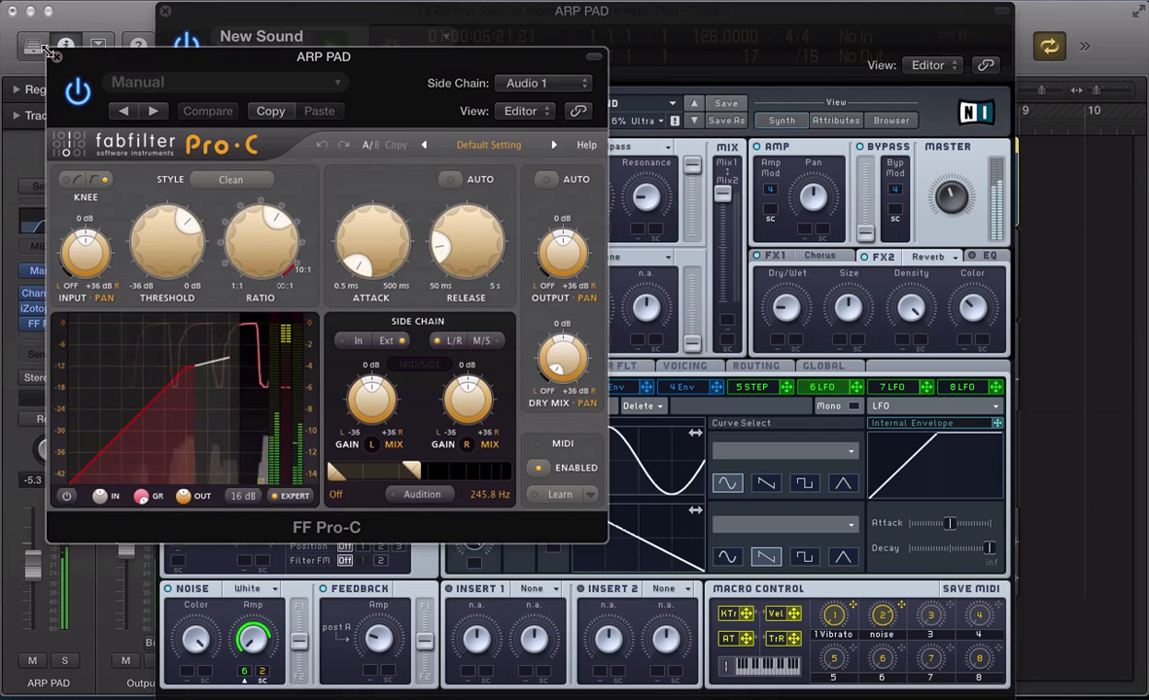
left_click(57, 56)
key("v")
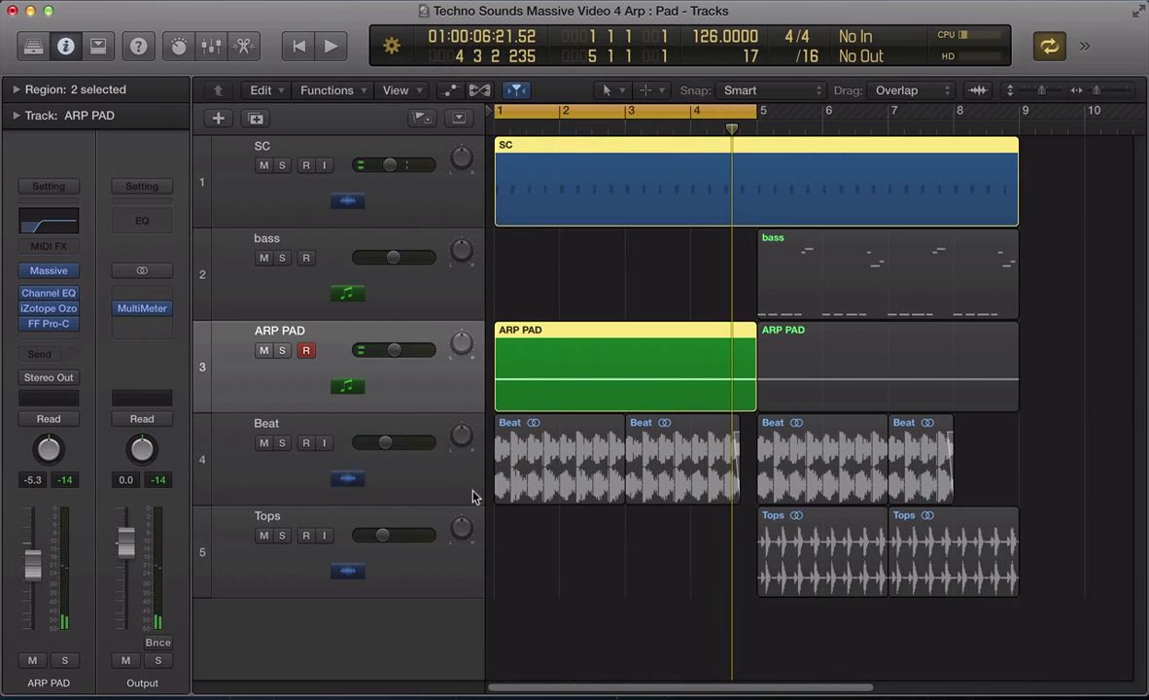
Turn off solo and cycle mode and play the whole arrangement from the beginning
left_click_drag(559, 562, 635, 298)
key("ctrl+s")
left_click(641, 237)
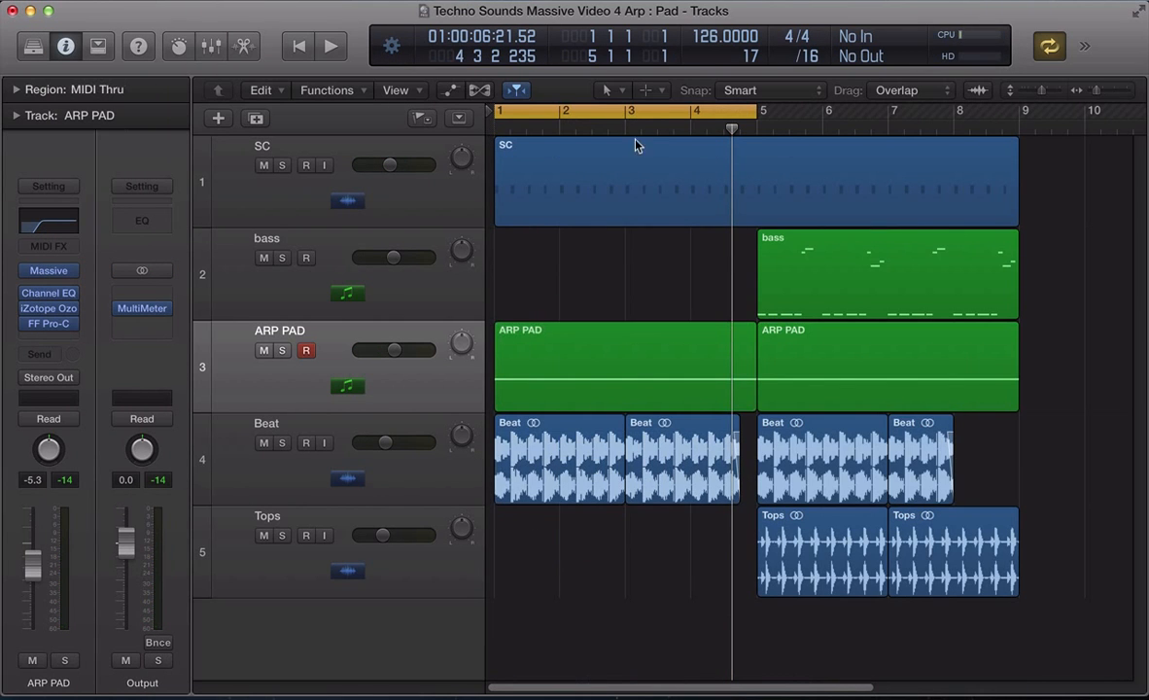
key("c")
left_click(589, 392)
key("Return")
key("space")
left_click(621, 313)
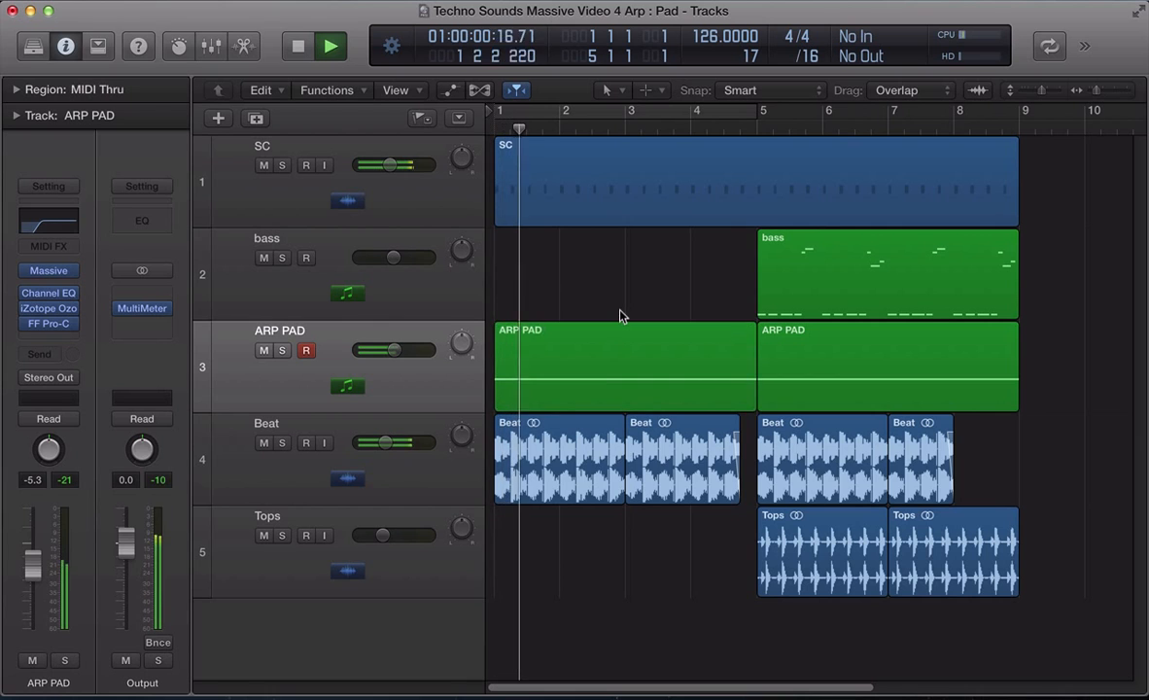
Listen to the ARP PAD in the full mix, briefly viewing its Massive patch, and stop playback after the last region
left_click(416, 409)
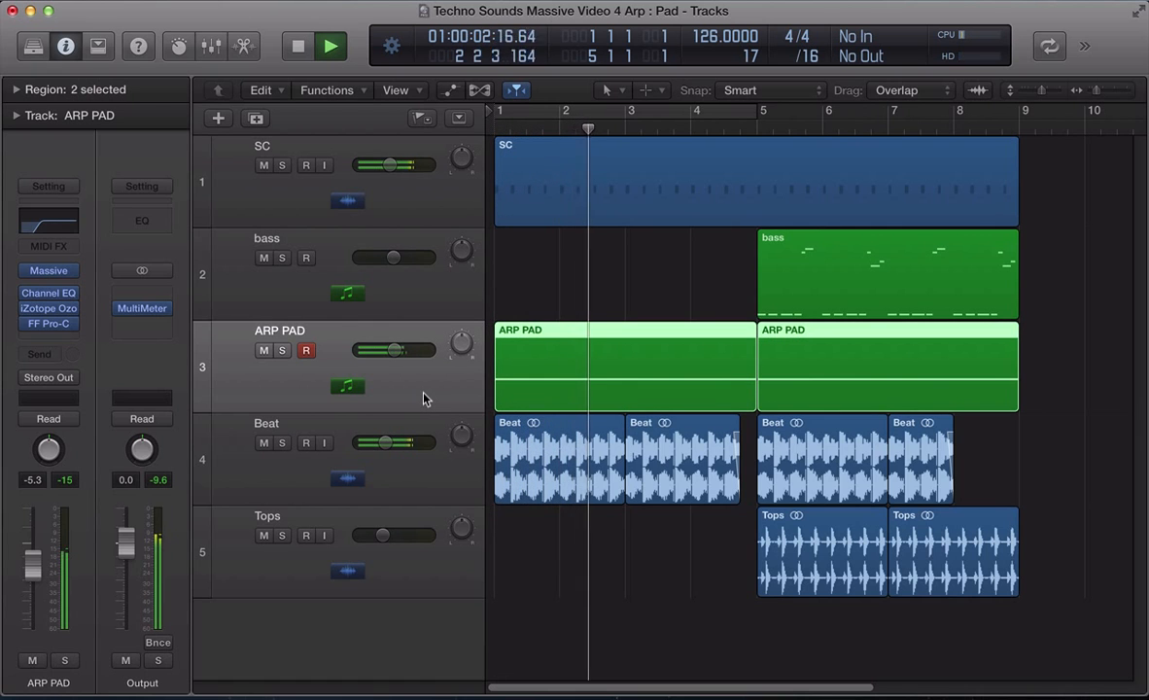
left_click(347, 389)
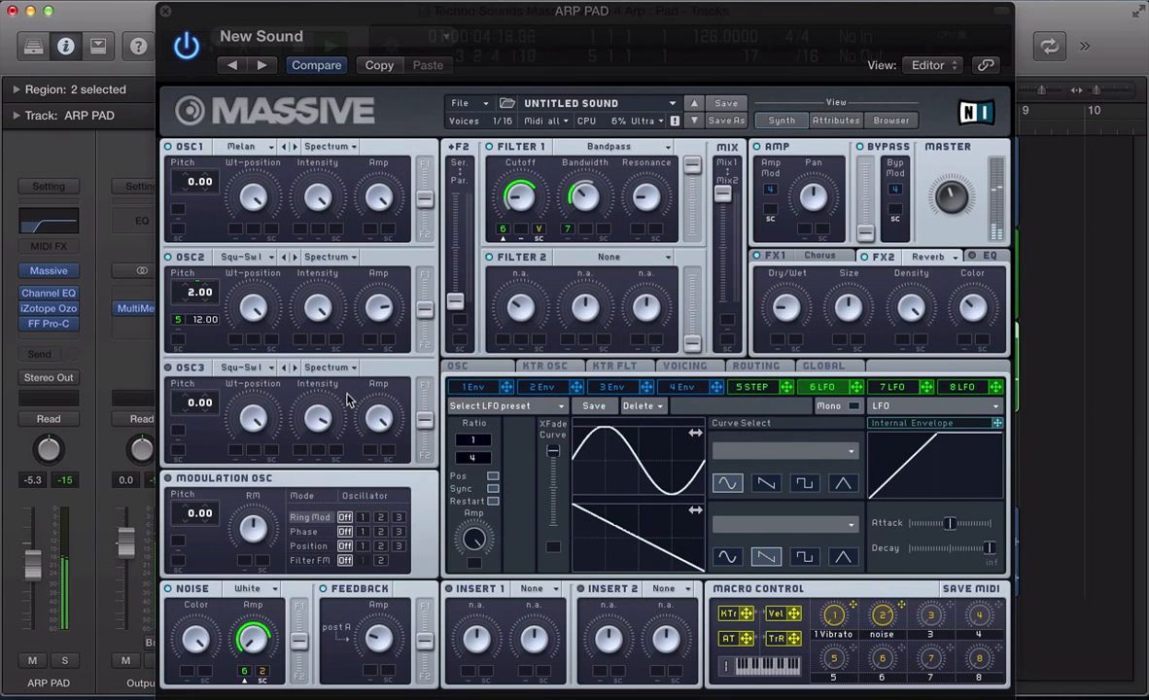
left_click_drag(328, 11, 297, 2)
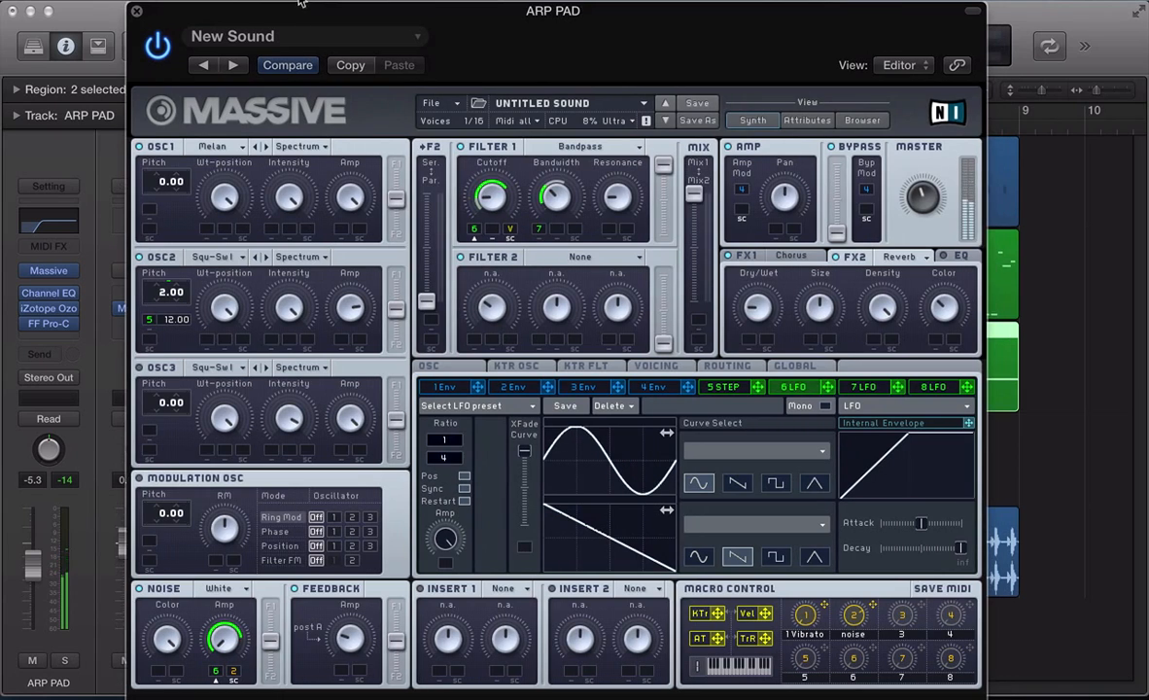
key("v")
left_click(583, 277)
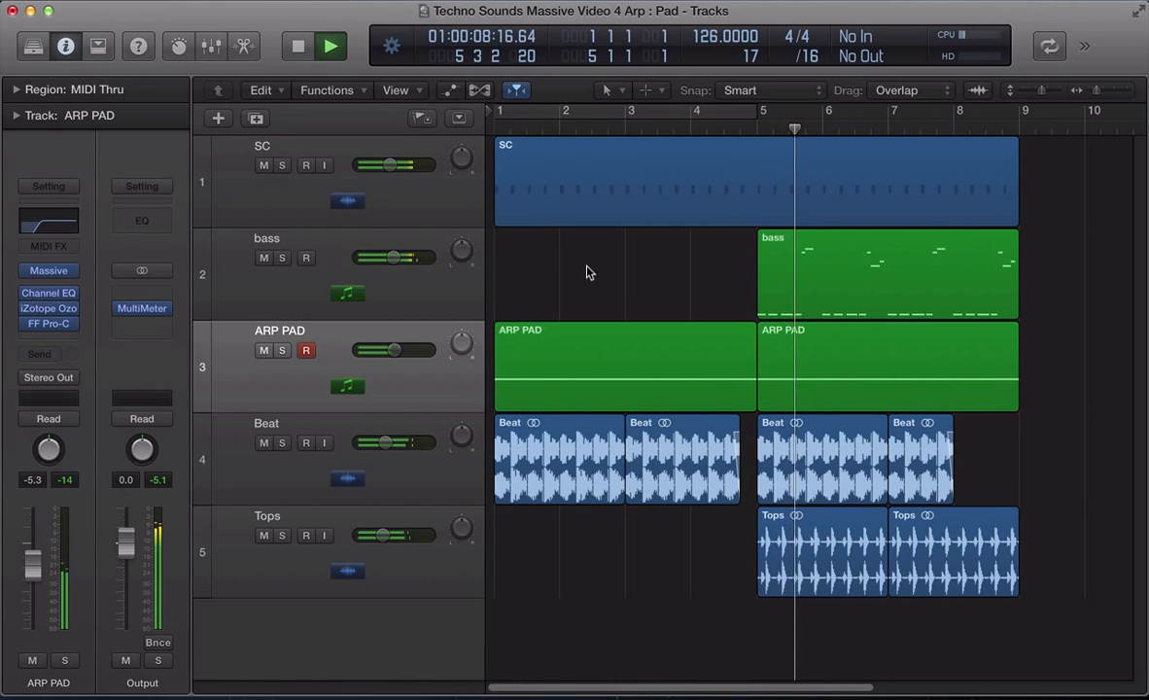
left_click(434, 382)
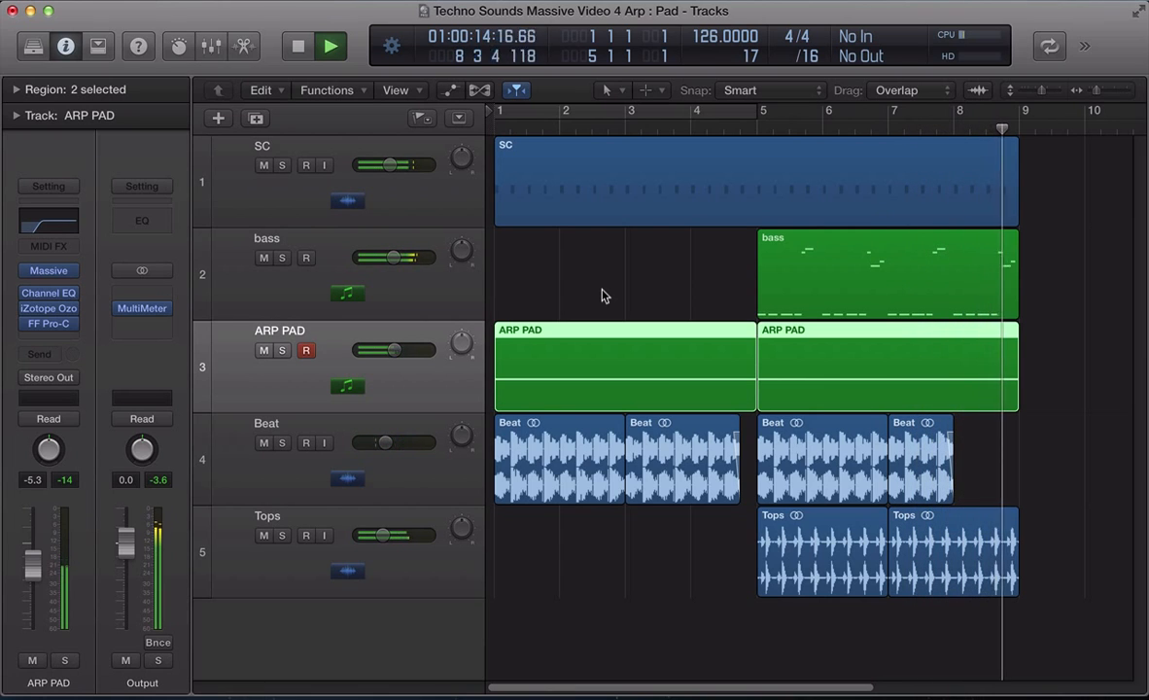
key("space")
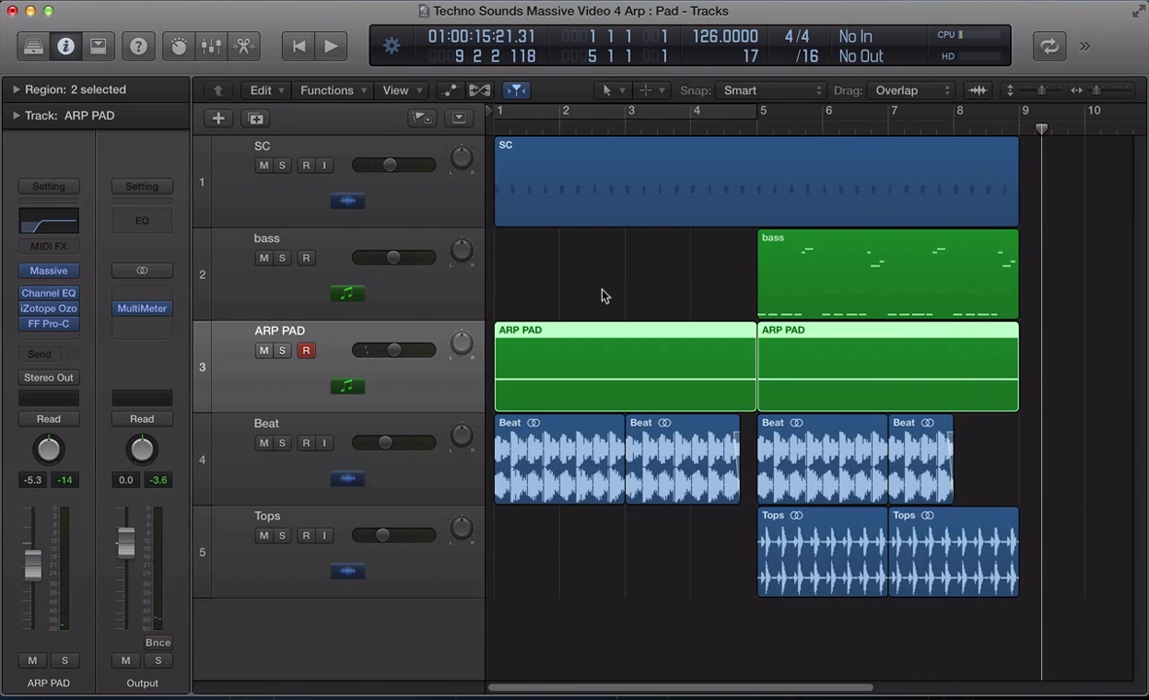